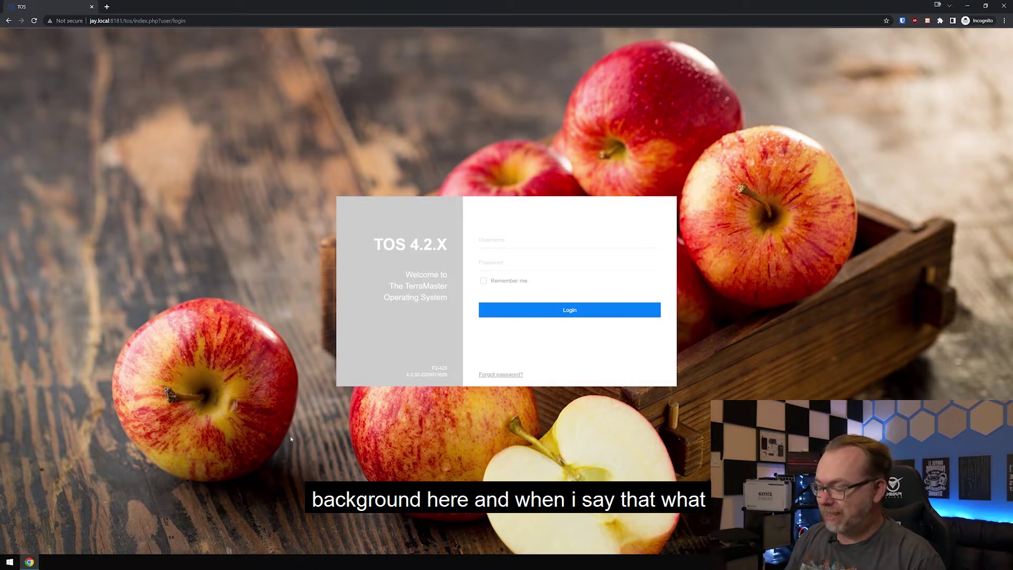
Reload the TOS sign-in page twice to cycle through new background photos
key("F5")
key("F5")
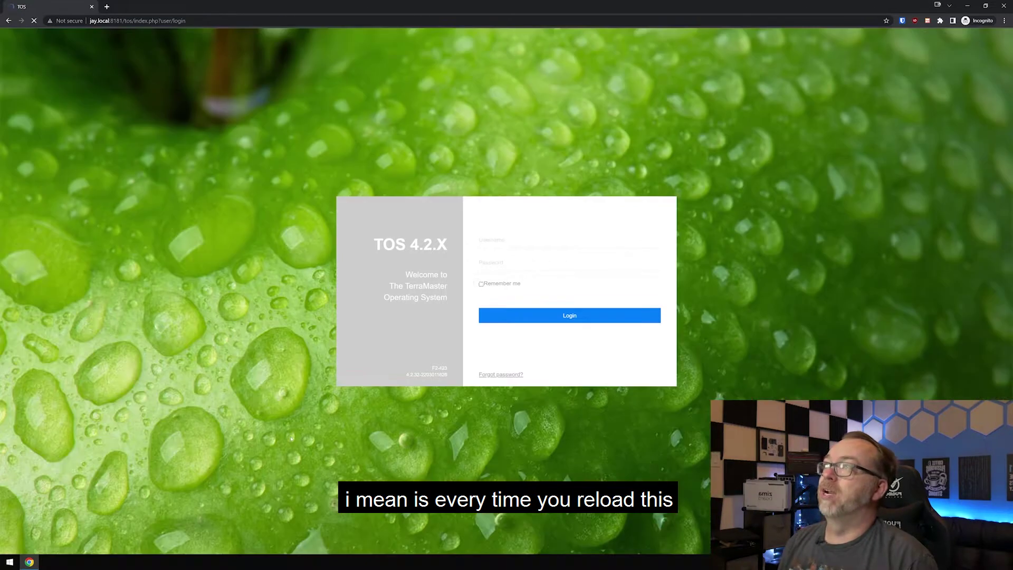
key("F5")
key("F5")
key("F5")
key("F5")
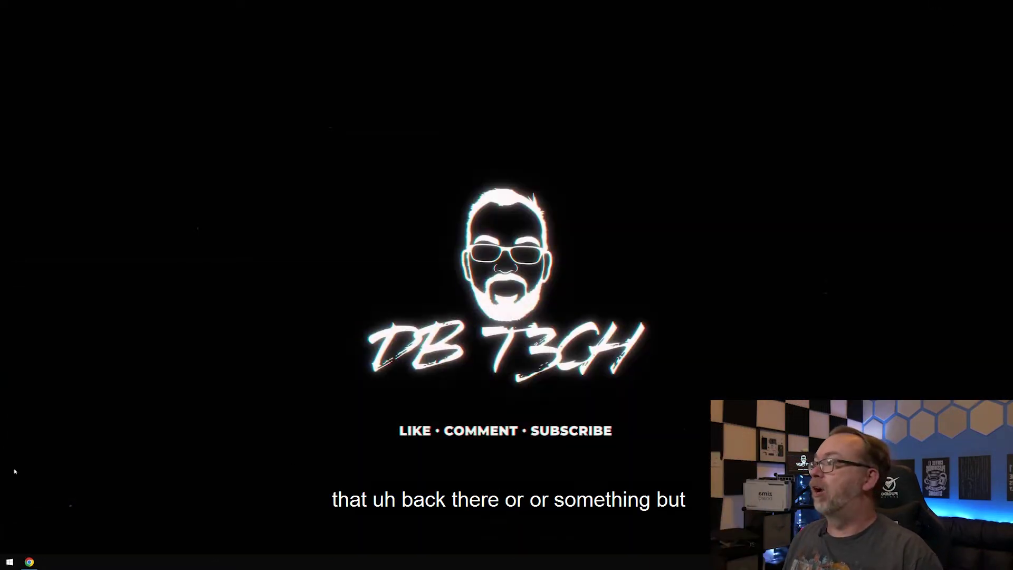
Bring the browser with the TOS sign-in page back from the taskbar
left_click(27, 562)
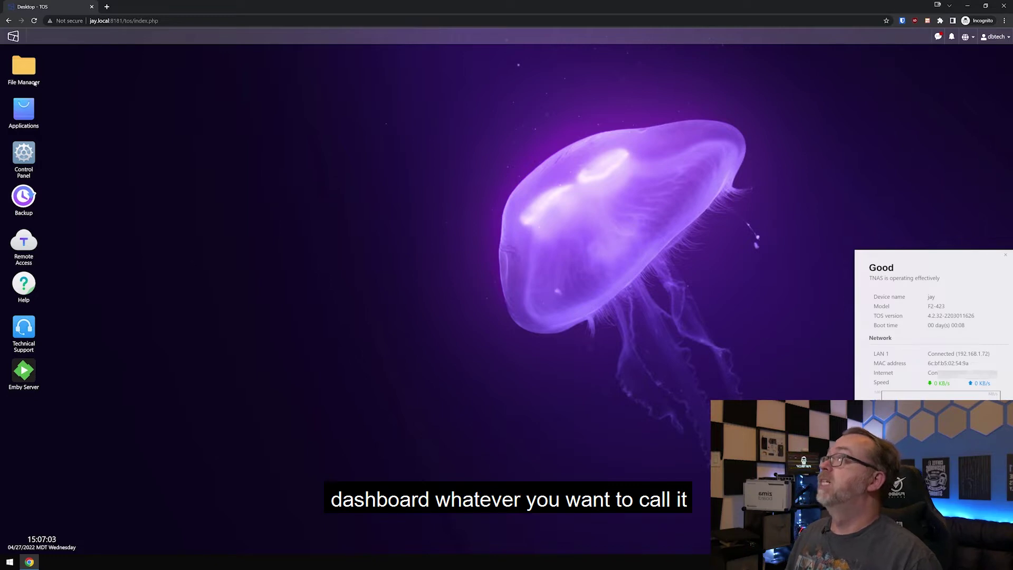
Open the Control Panel's Shared Folder settings and their Remote Folder options
double_click(24, 158)
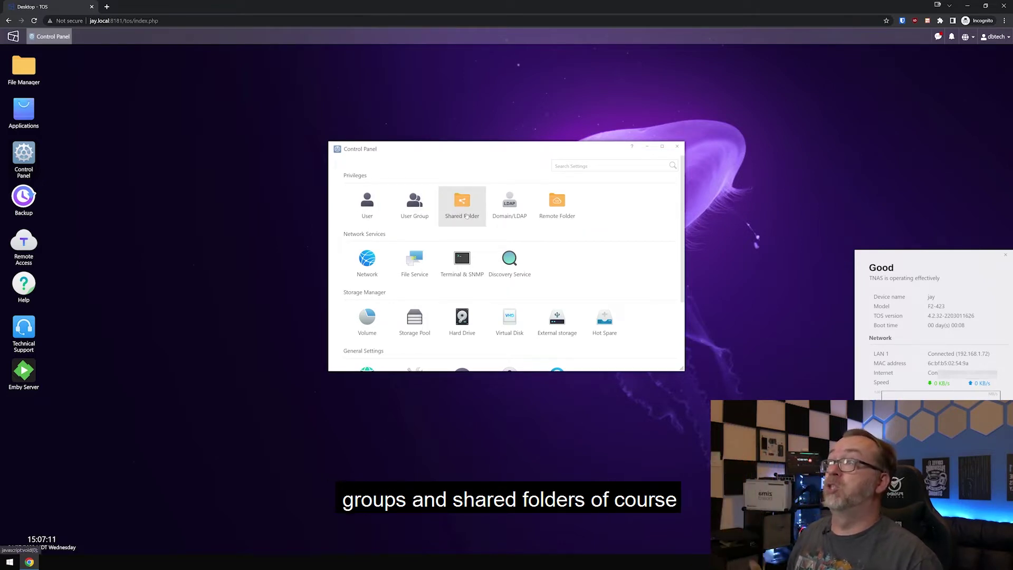
left_click(467, 216)
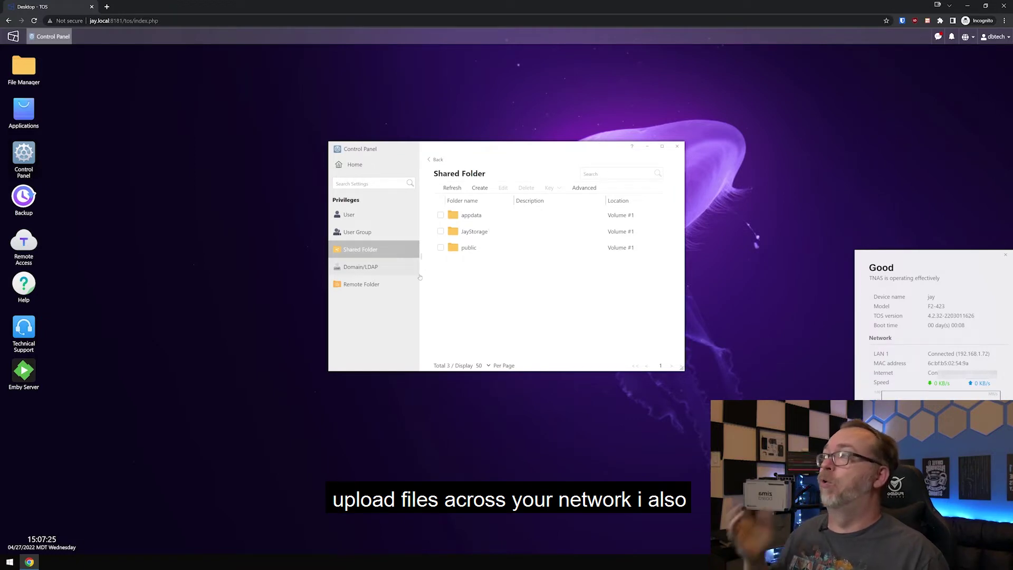
left_click(372, 285)
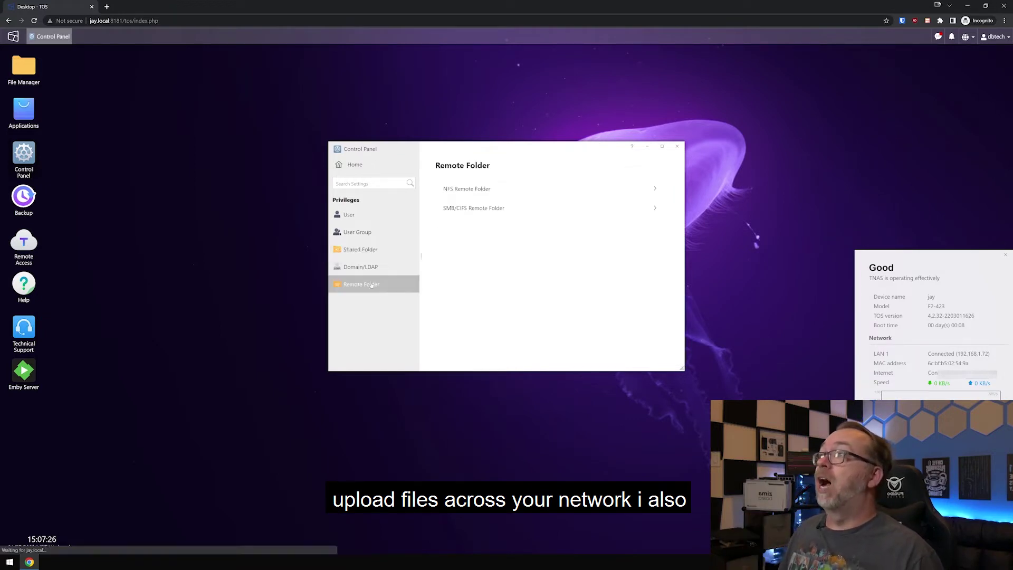
View the NFS remote folder page, then the SMB/CIFS remote folder list
left_click(454, 196)
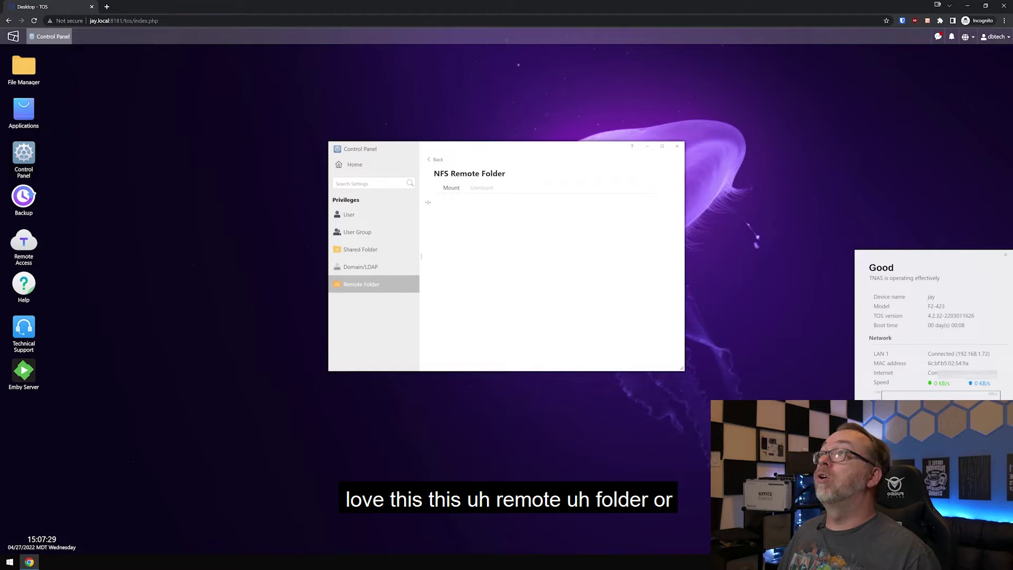
left_click(435, 159)
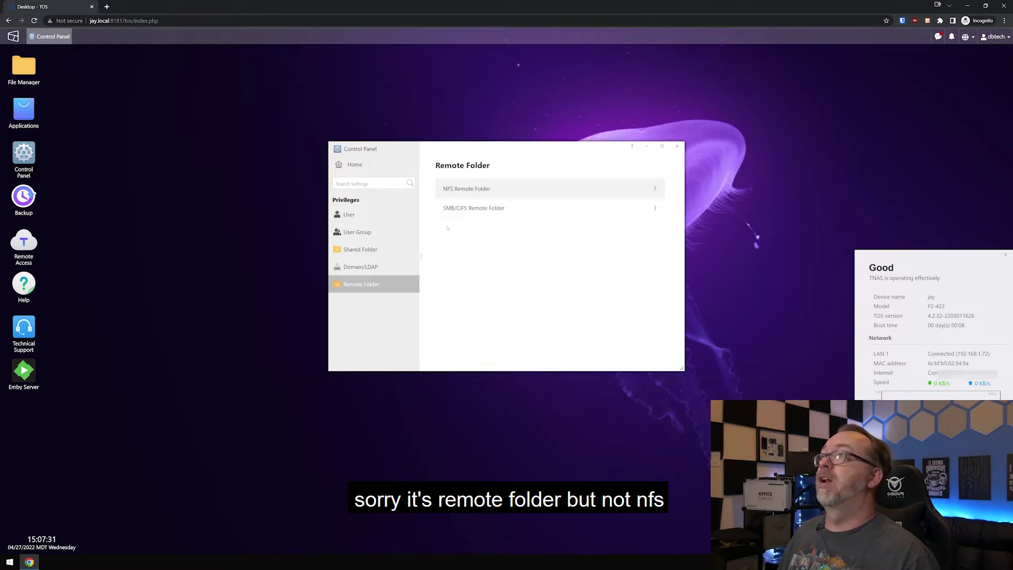
left_click(454, 211)
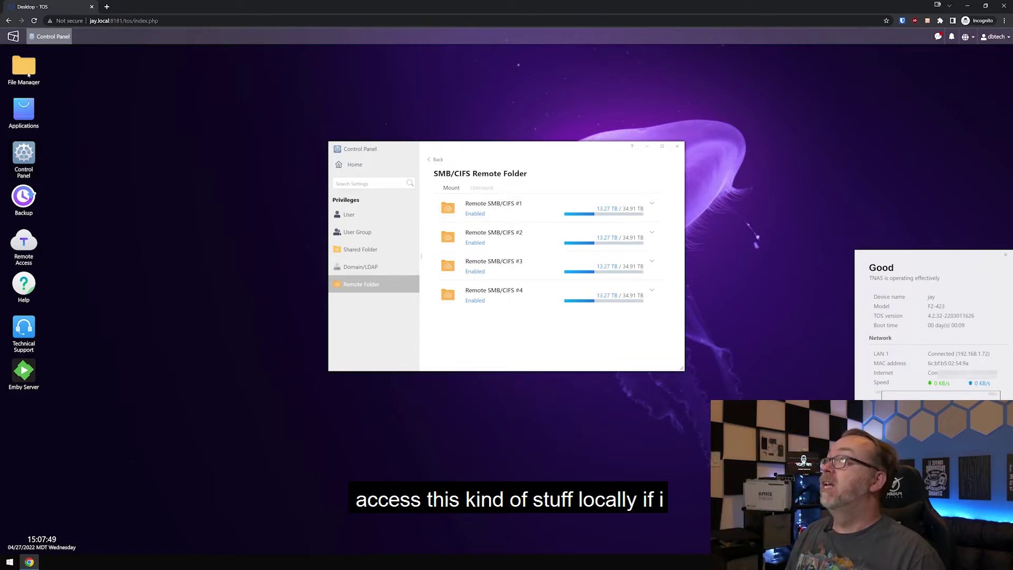
left_click(23, 67)
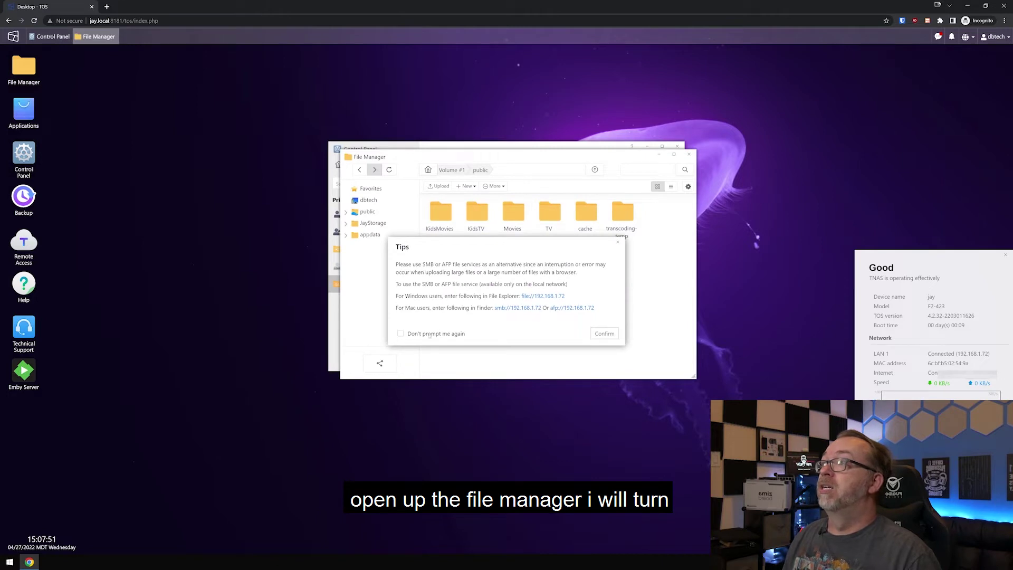
Turn off File Manager tips and open KidsMovies inside the public folder
left_click(401, 334)
left_click(604, 333)
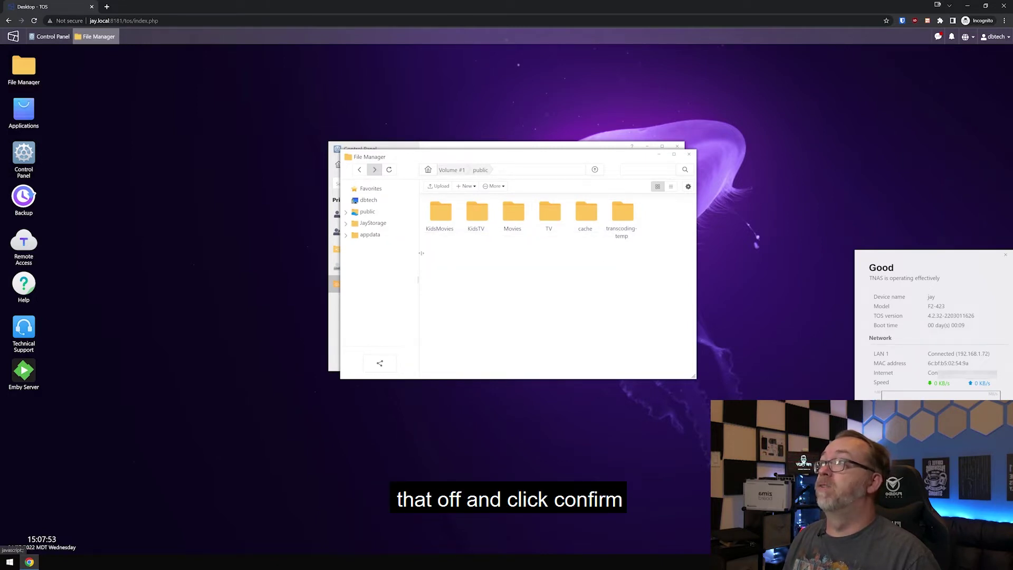
left_click(393, 212)
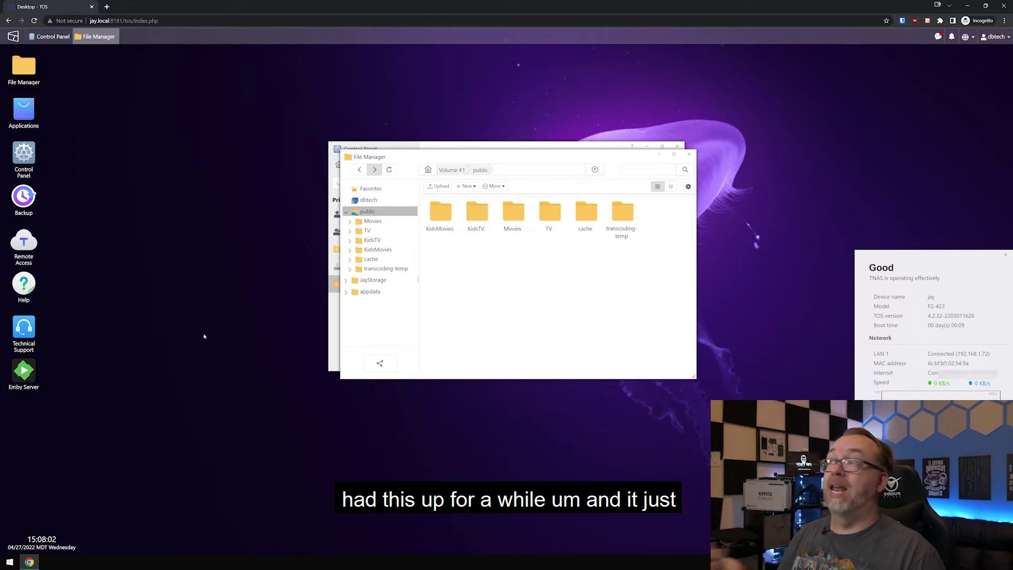
double_click(453, 221)
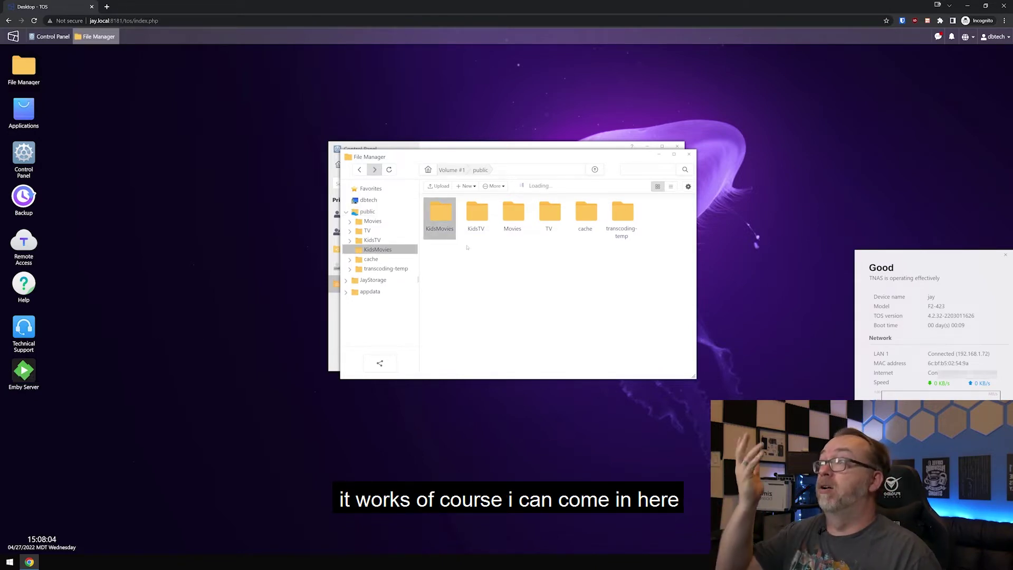
Scroll through KidsMovies, view the JayStorage folder, then close File Manager
scroll(500, 258, "down", 3)
scroll(501, 258, "down", 5)
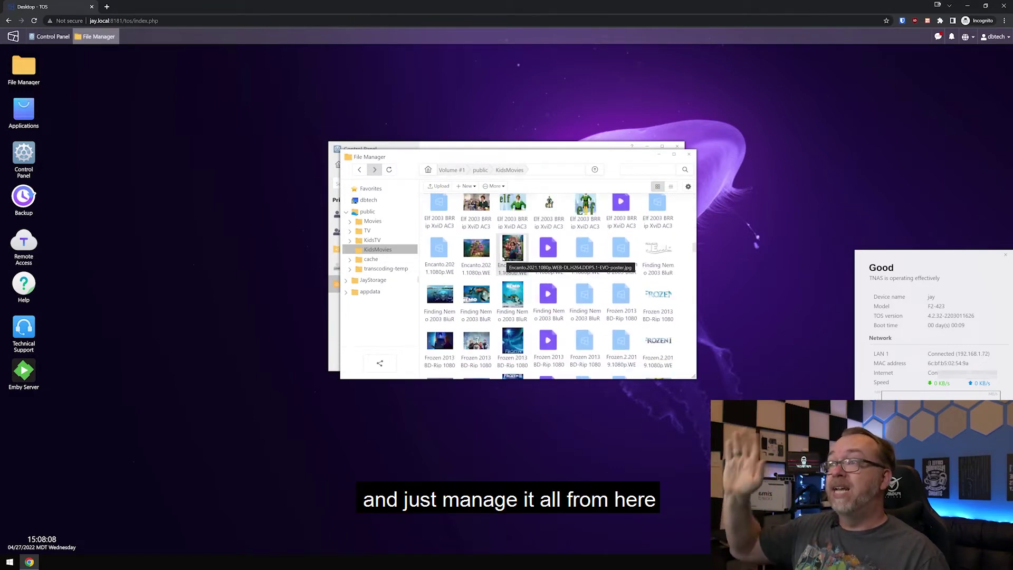
scroll(504, 258, "down", 5)
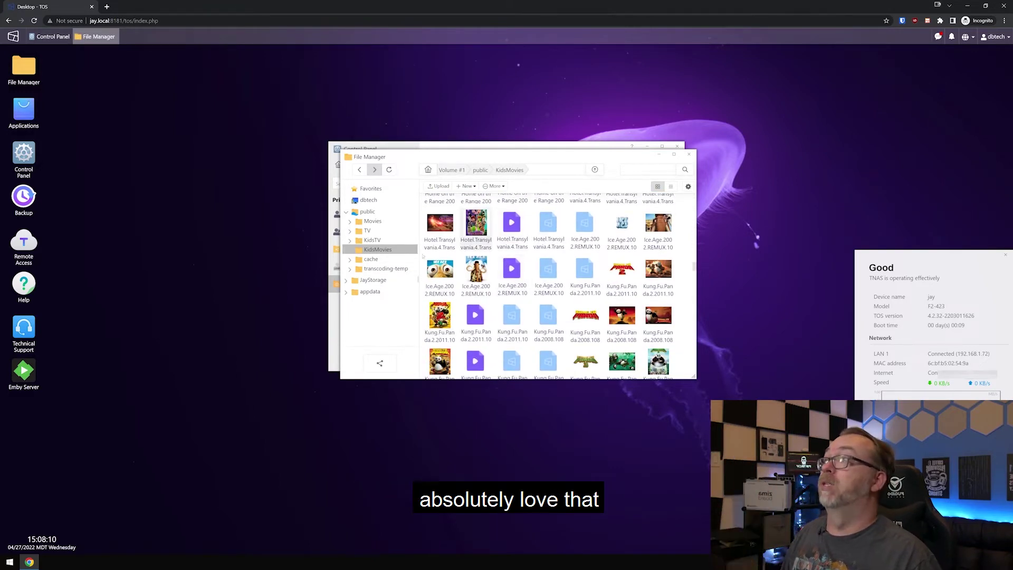
left_click(373, 279)
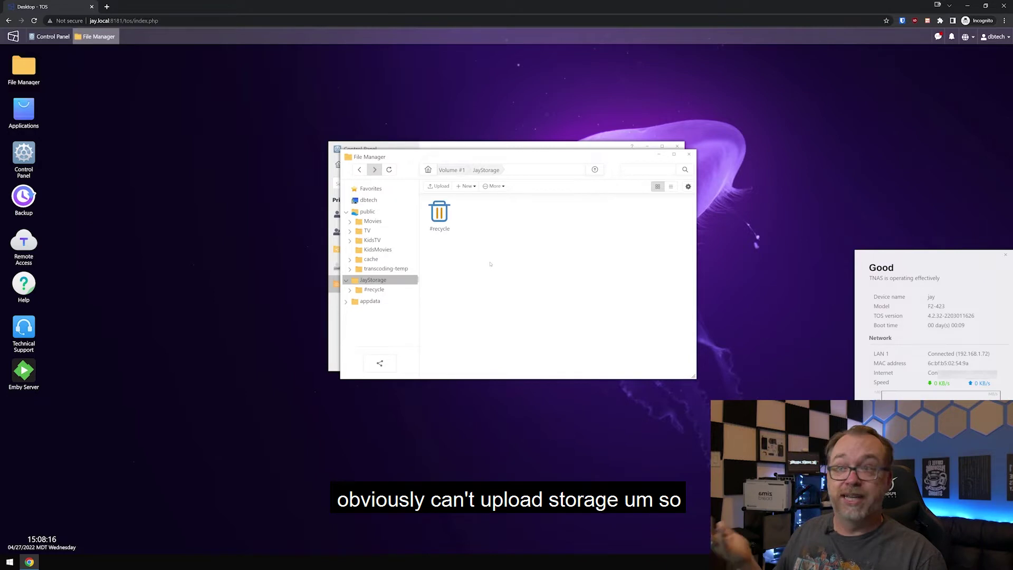
left_click(688, 154)
Review the Control Panel's general network settings
left_click(351, 165)
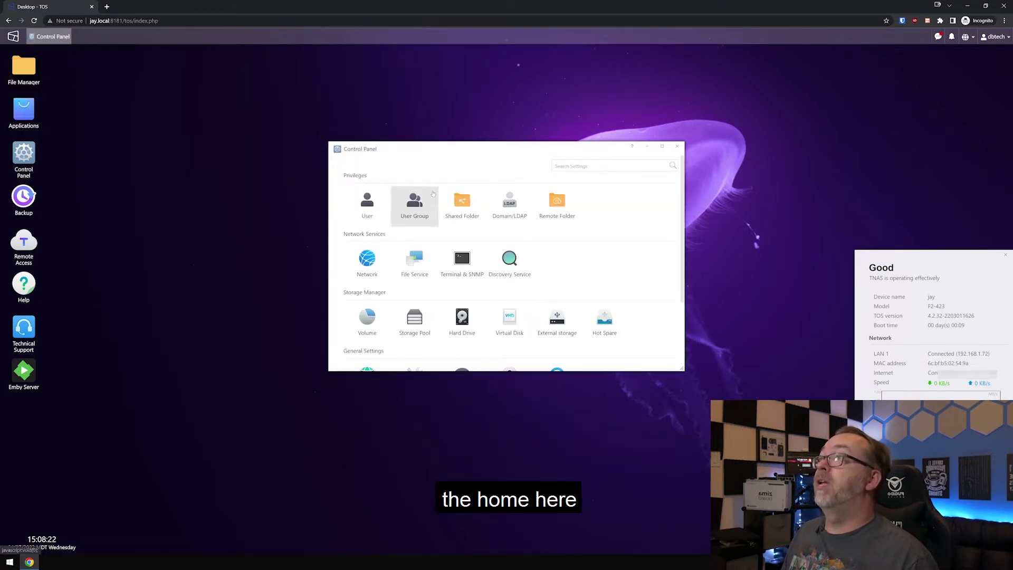
left_click(367, 259)
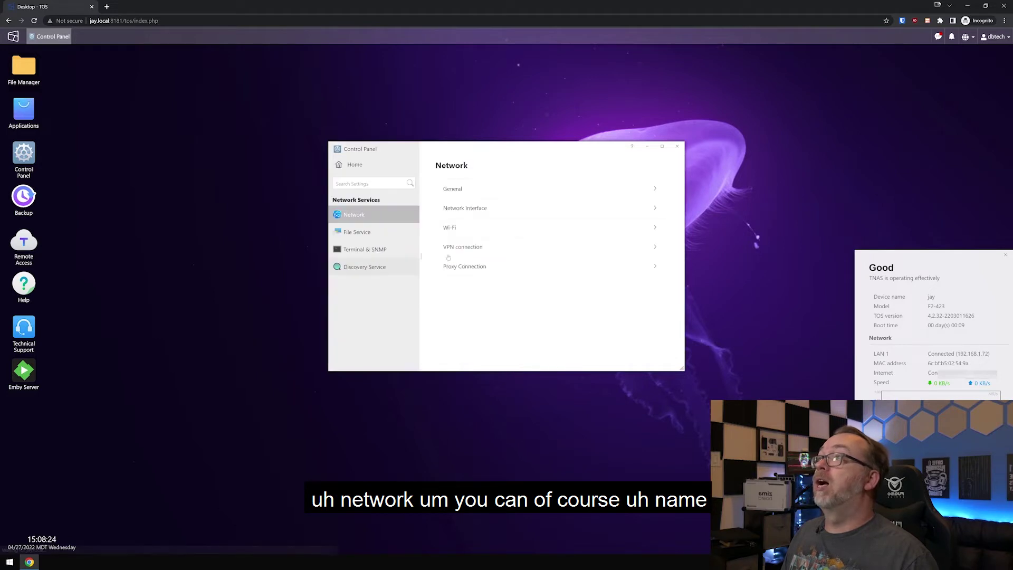
left_click(469, 192)
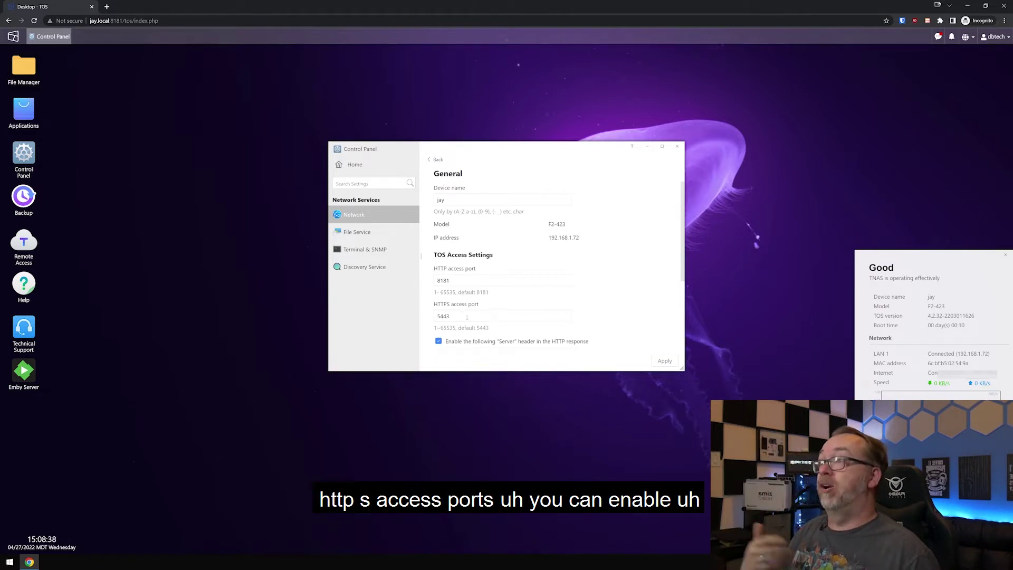
scroll(467, 317, "down", 3)
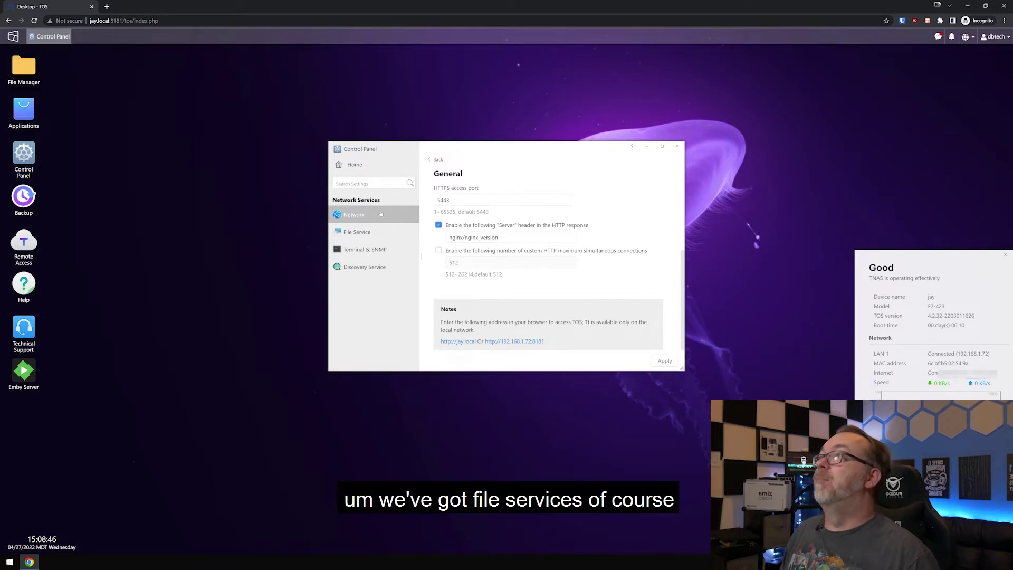
Check the SMB/CIFS file service settings, then view the Terminal & SNMP page
left_click(370, 233)
left_click(469, 193)
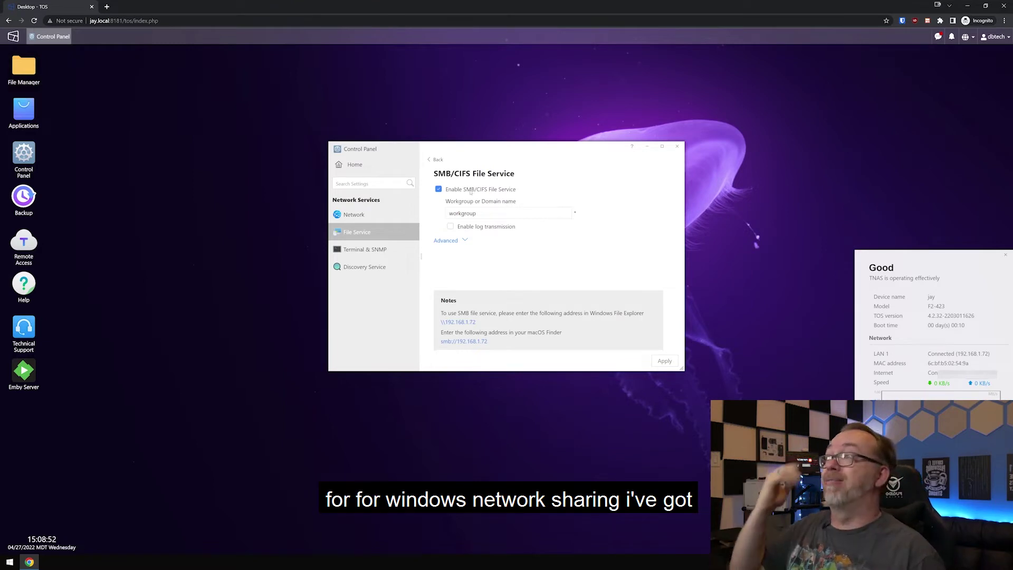
left_click(436, 160)
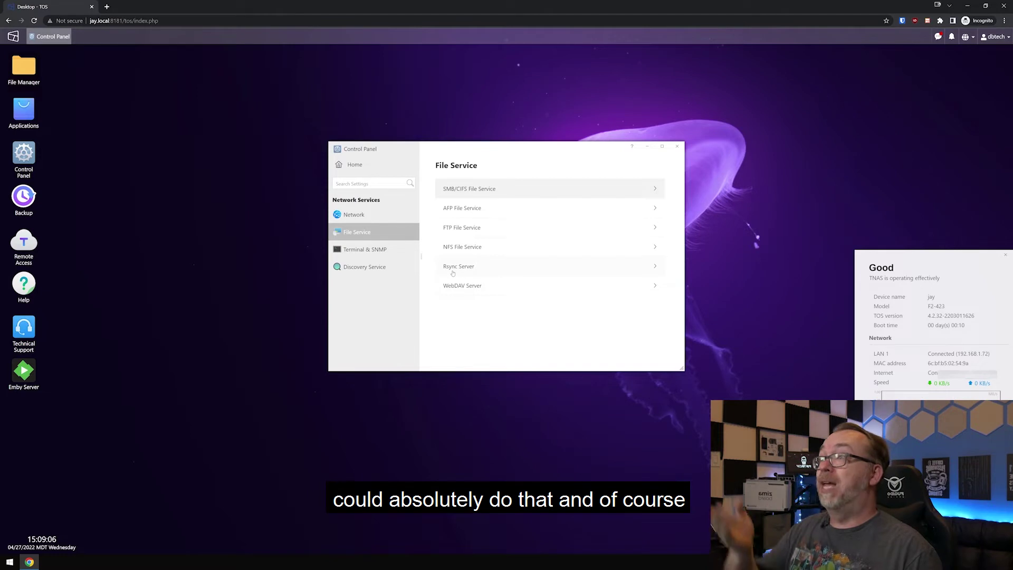
left_click(394, 253)
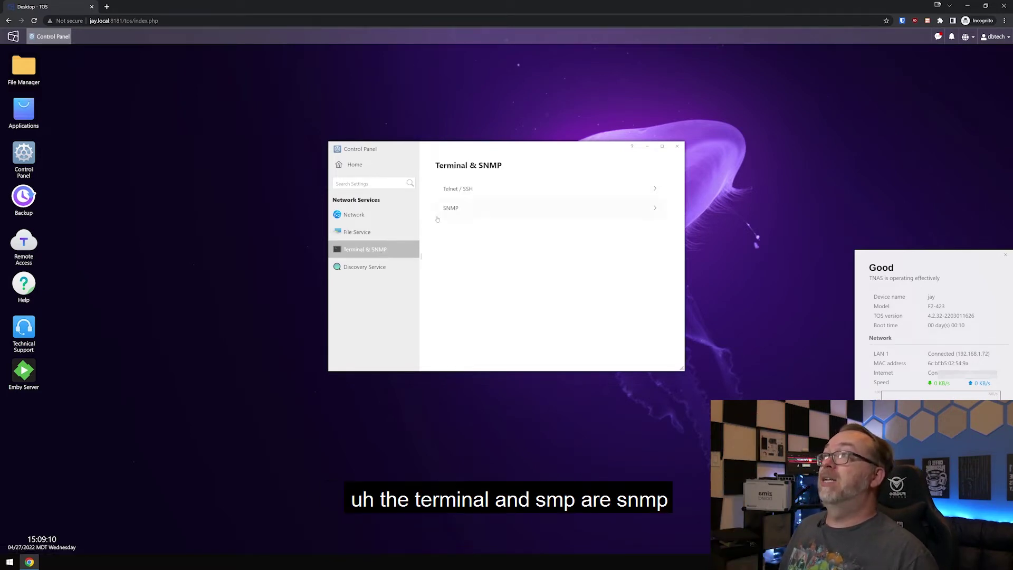
Read the Telnet / SSH settings and notes, then view Discovery Service with UPnP and Bonjour enabled
left_click(473, 195)
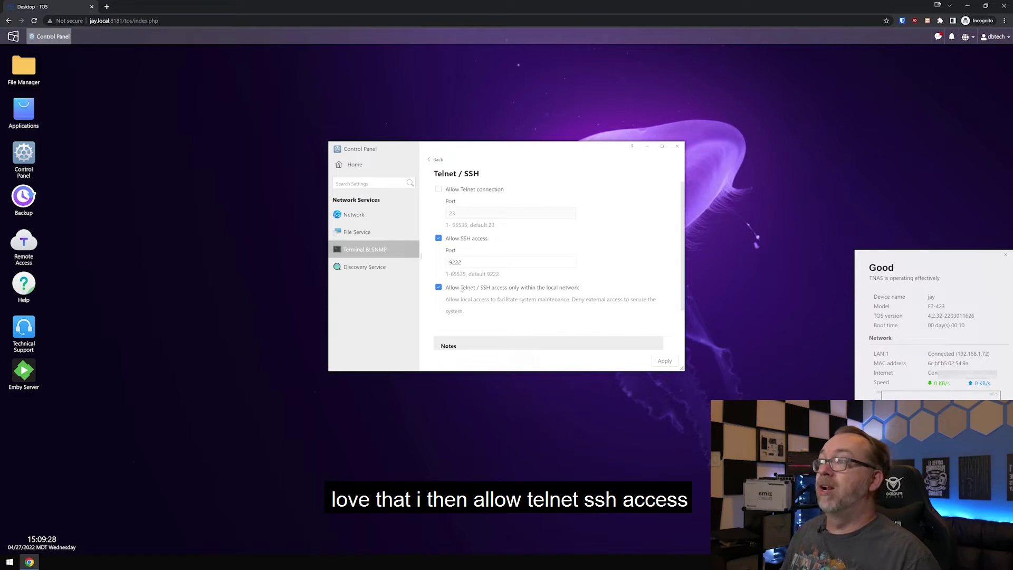
scroll(500, 298, "down", 1)
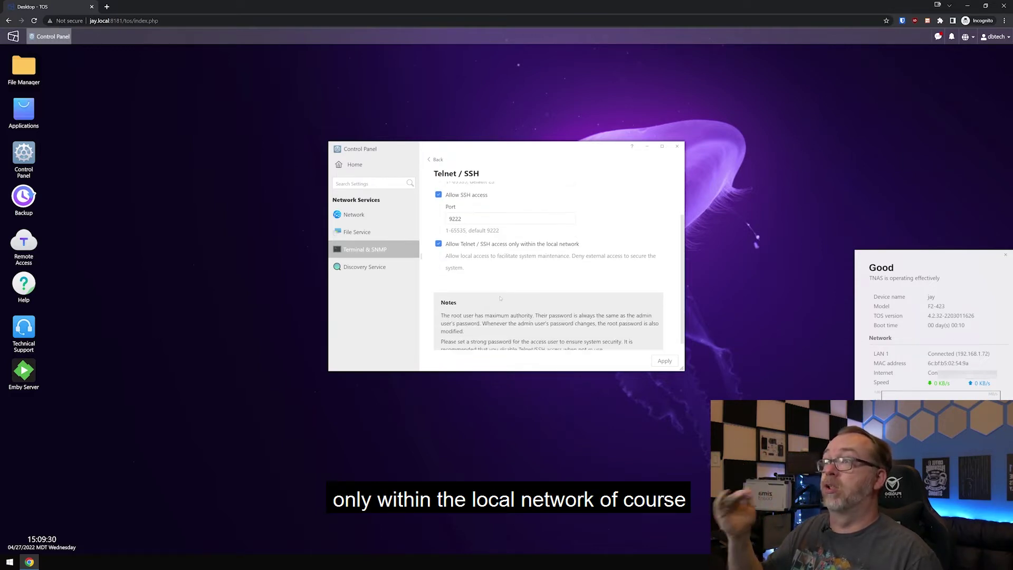
scroll(500, 298, "down", 1)
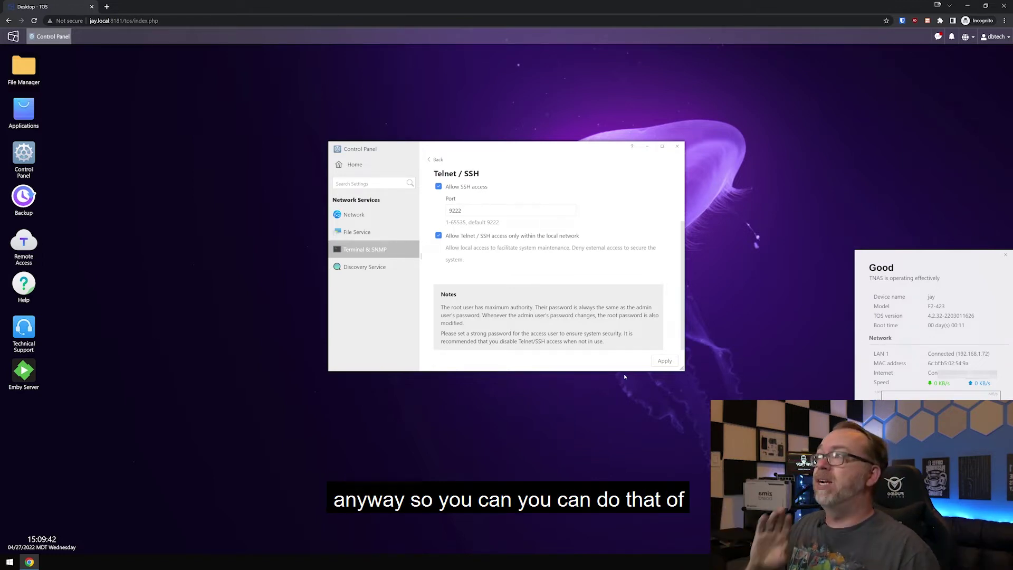
left_click(364, 266)
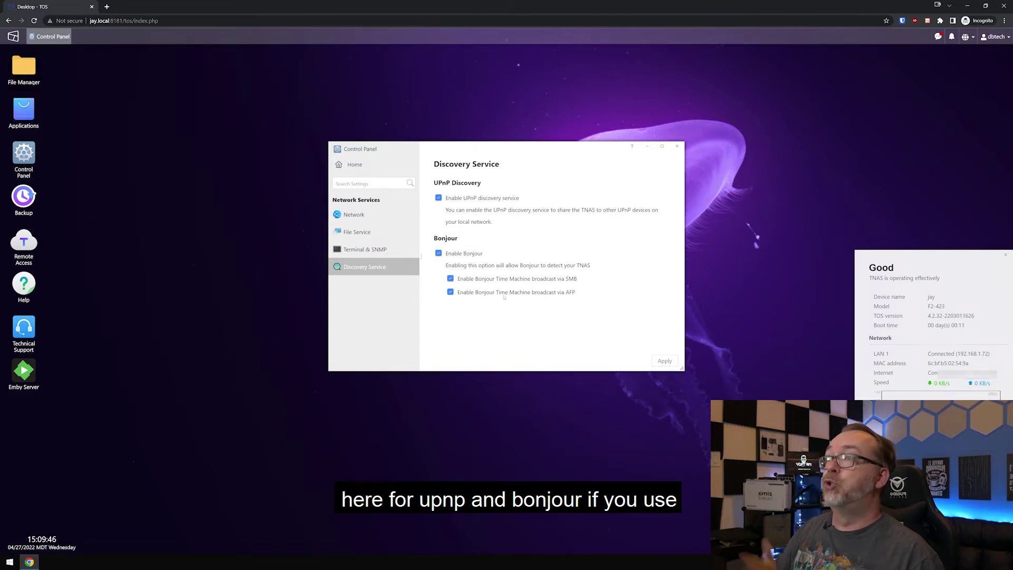
Review the Volume, Storage Pool and hard drive overview pages
left_click(354, 164)
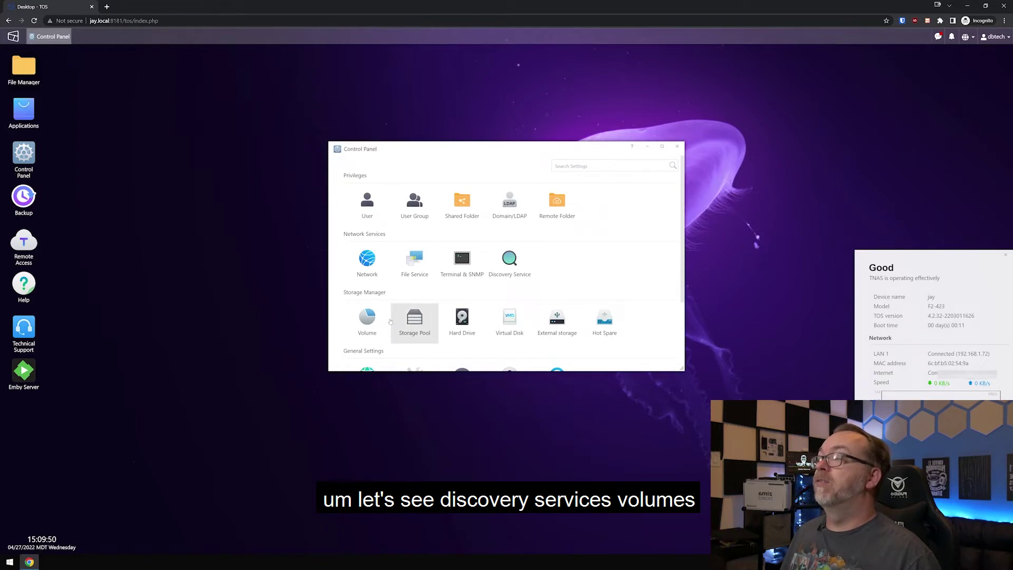
left_click(367, 316)
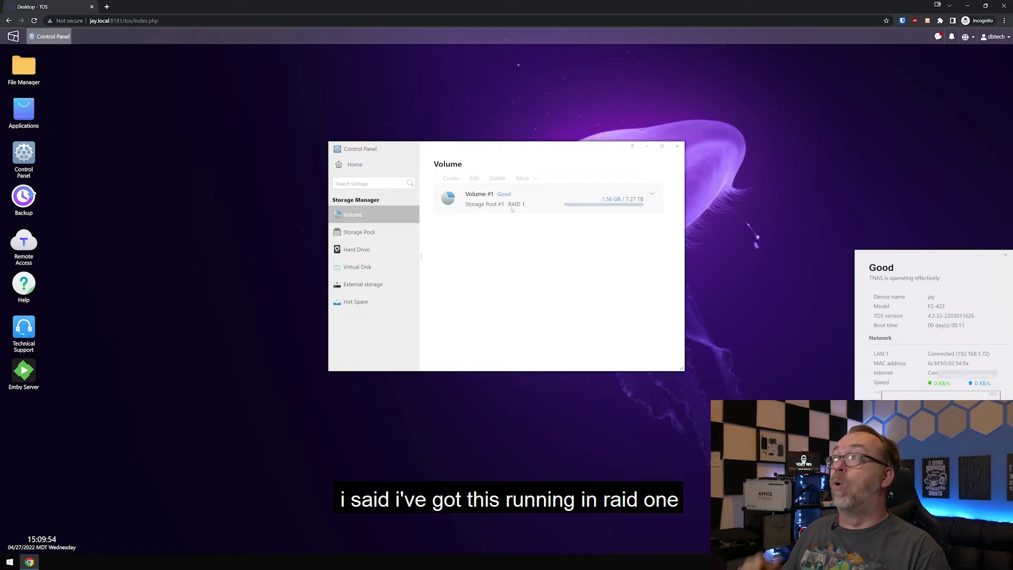
left_click(381, 234)
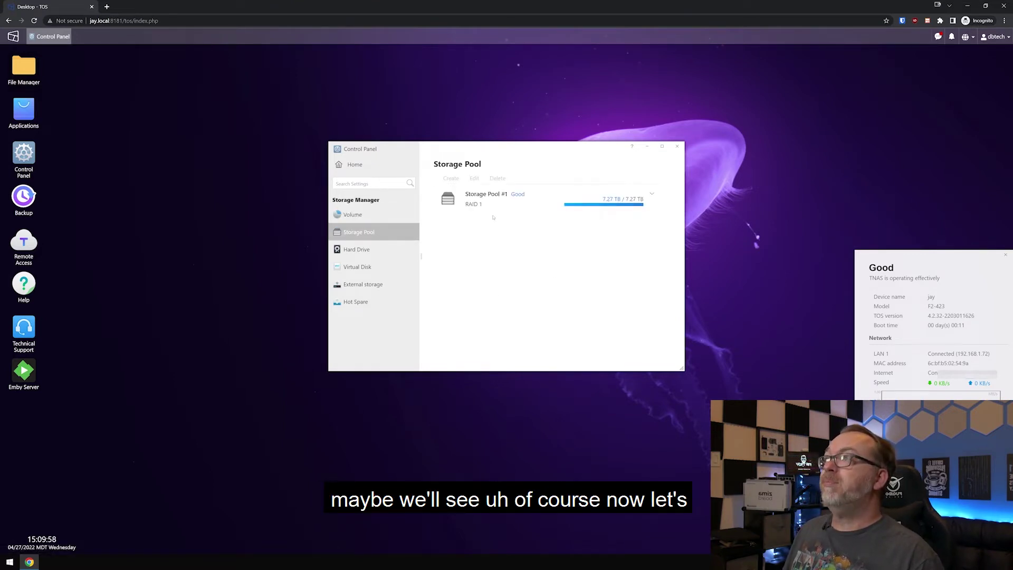
left_click(357, 249)
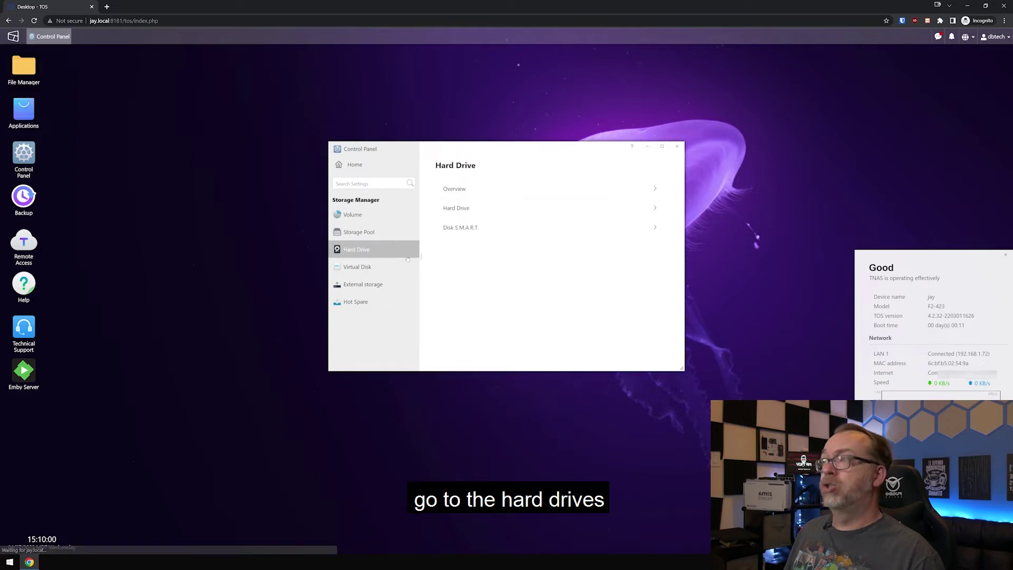
left_click(455, 191)
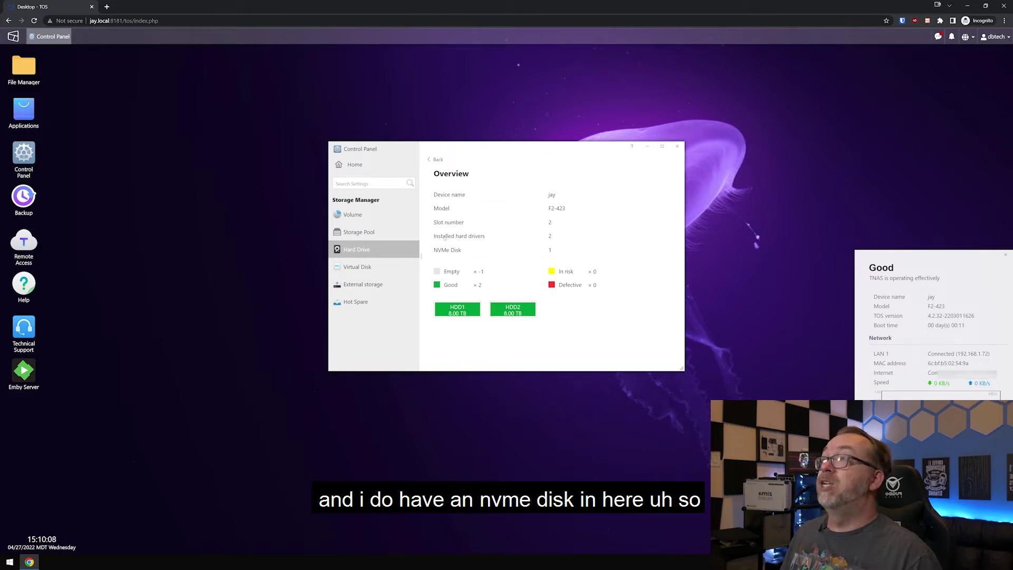
Open Volume #1's edit settings and cancel without changes
left_click(363, 218)
left_click(482, 205)
left_click(475, 178)
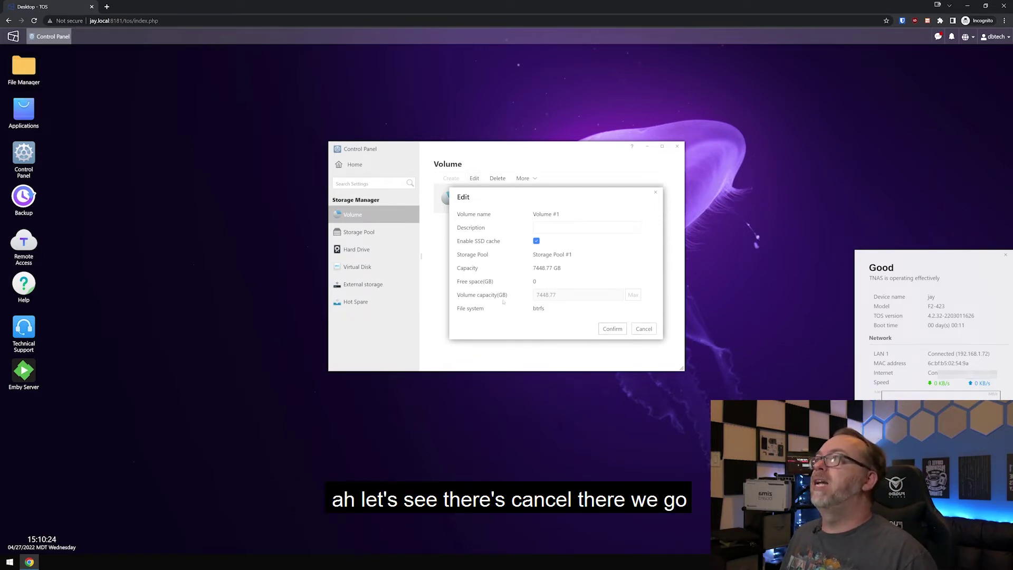
left_click(644, 330)
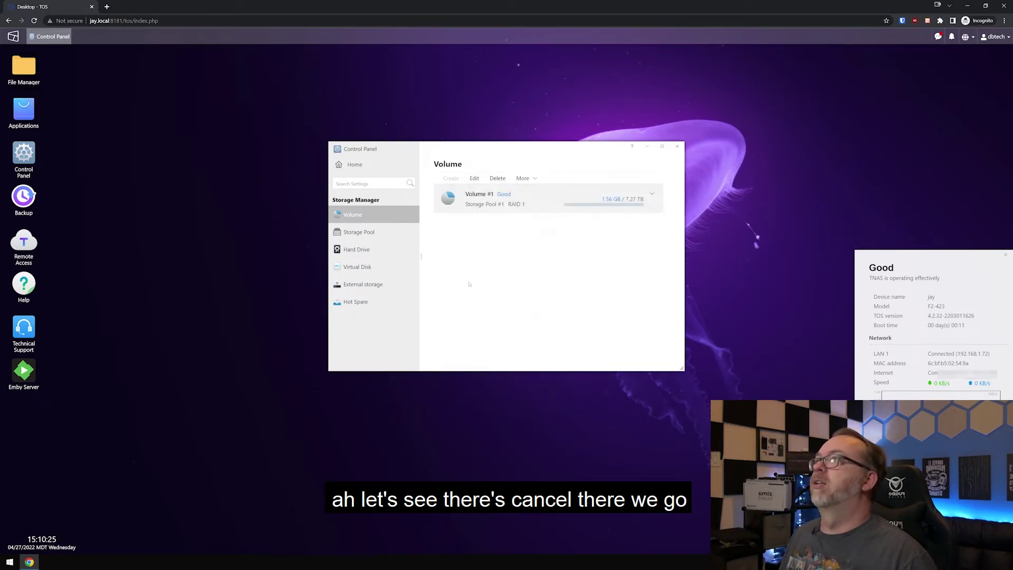
View the Virtual Disk, External storage and Hot Spare pages, then return to the overview
left_click(393, 265)
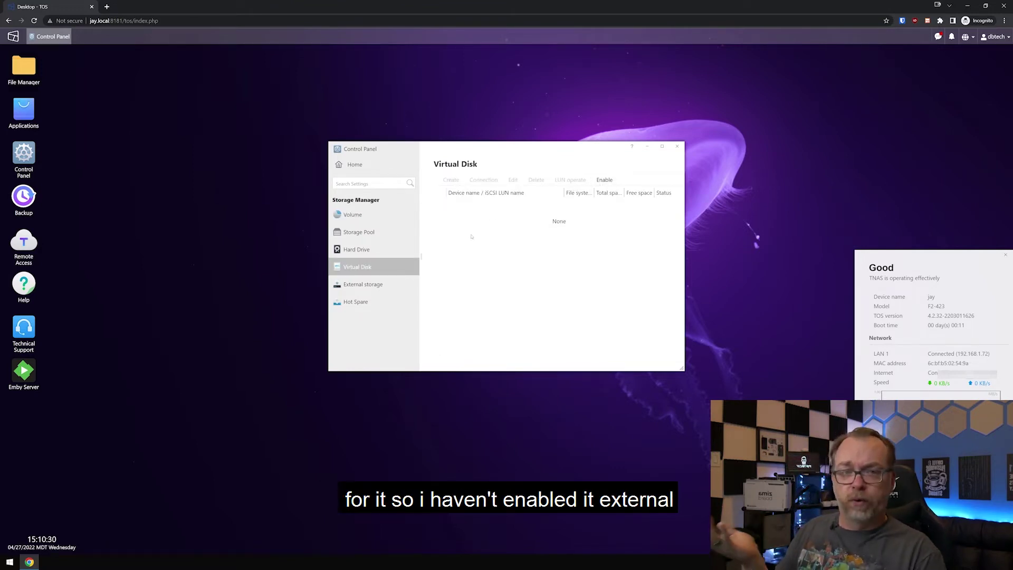
left_click(351, 285)
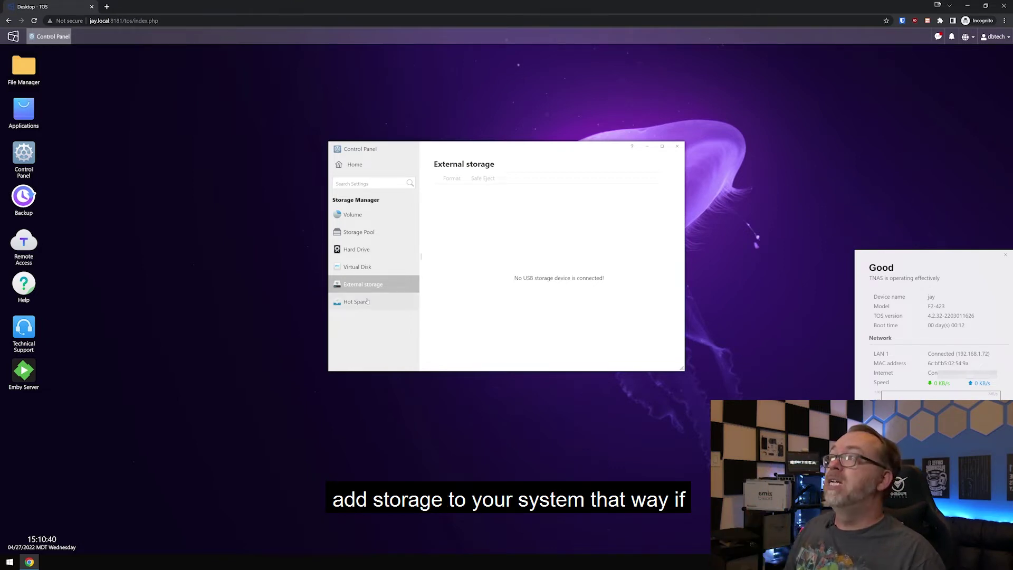
left_click(368, 303)
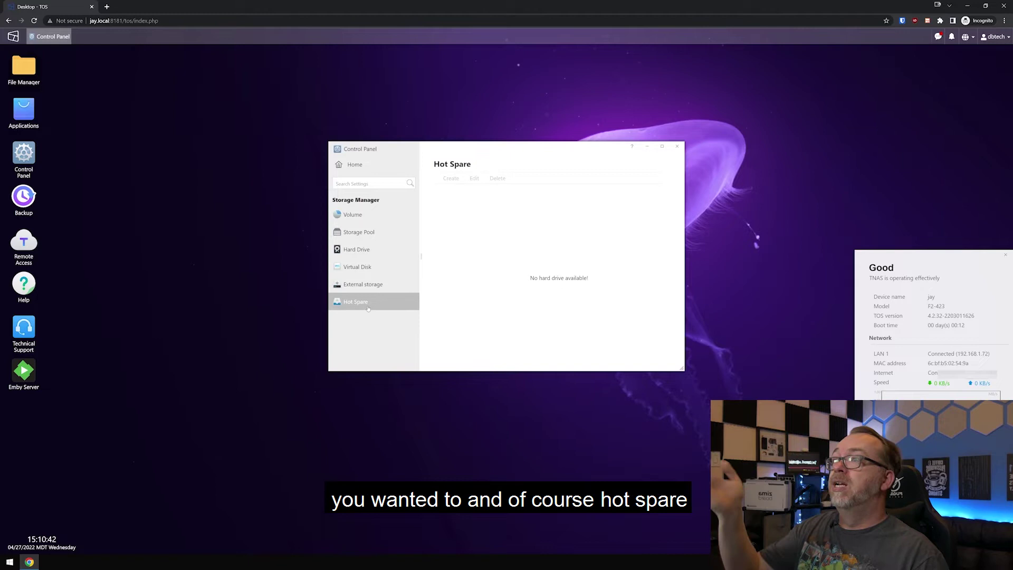
left_click(364, 165)
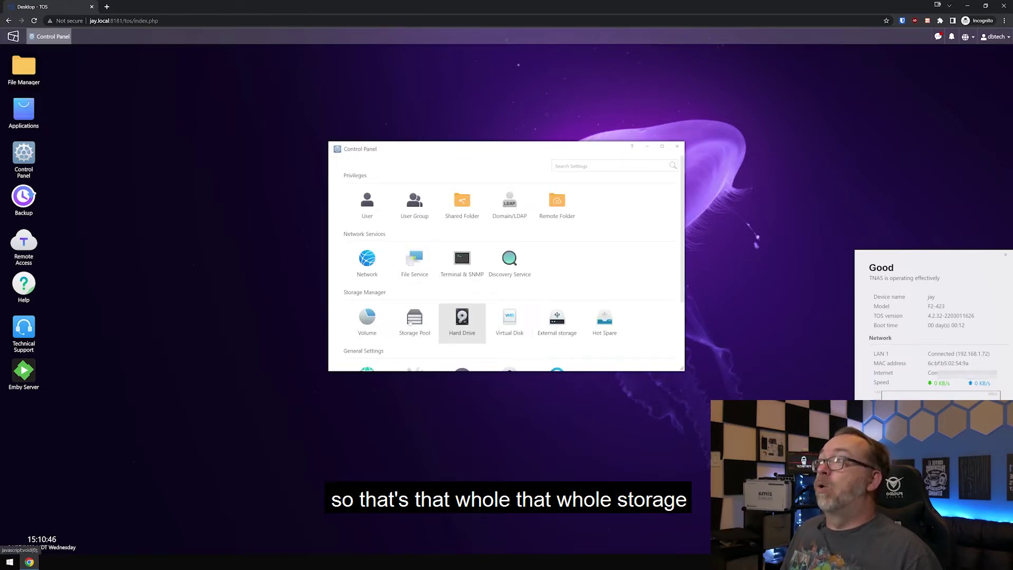
Look over the Region & Language time settings
scroll(480, 315, "down", 3)
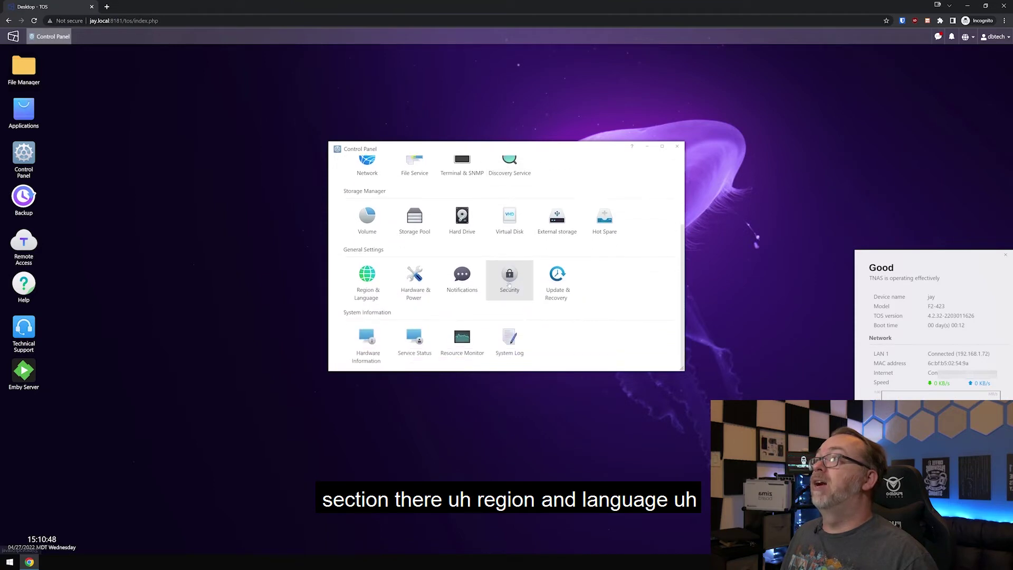
left_click(355, 293)
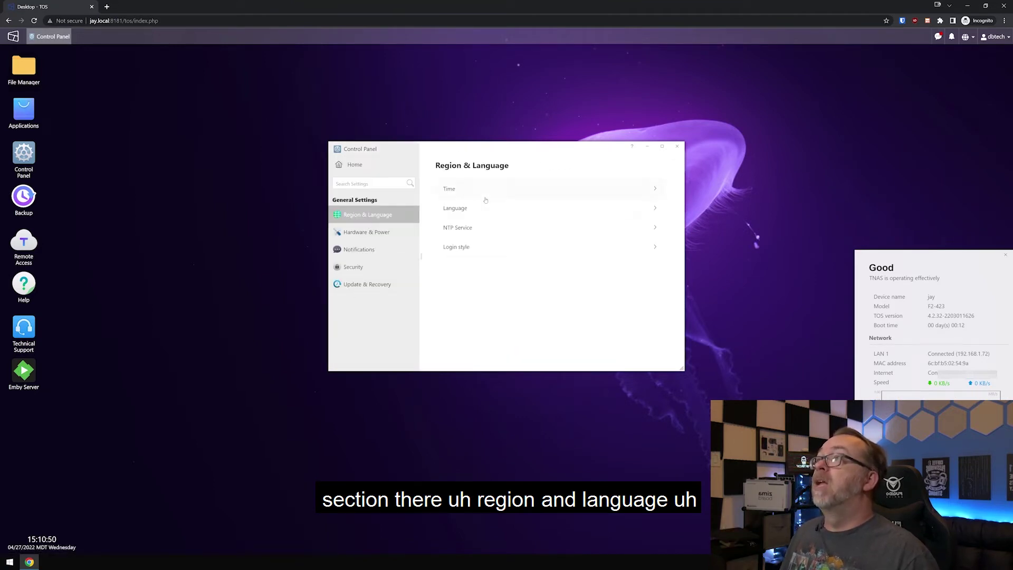
left_click(476, 196)
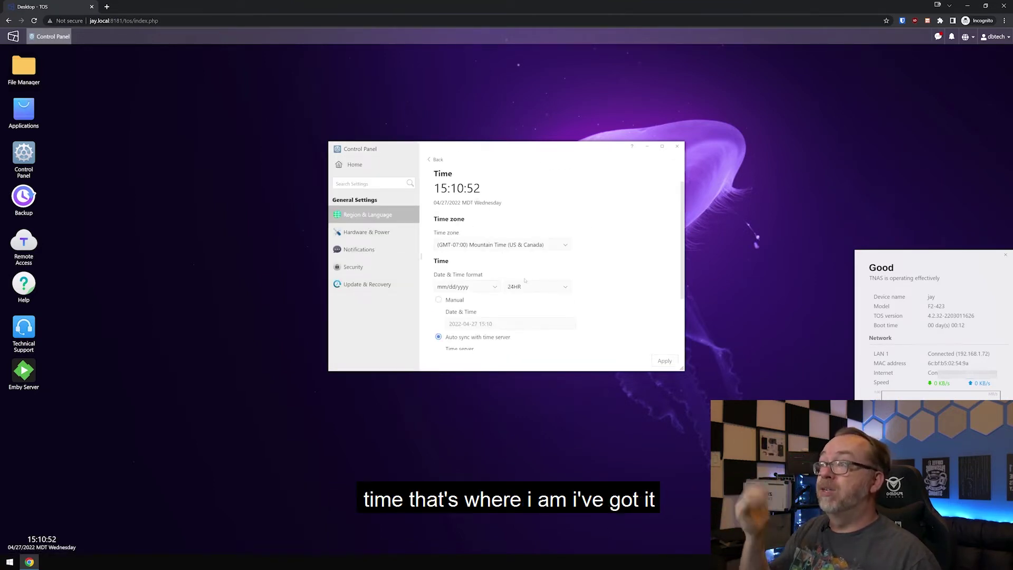
scroll(493, 248, "down", 2)
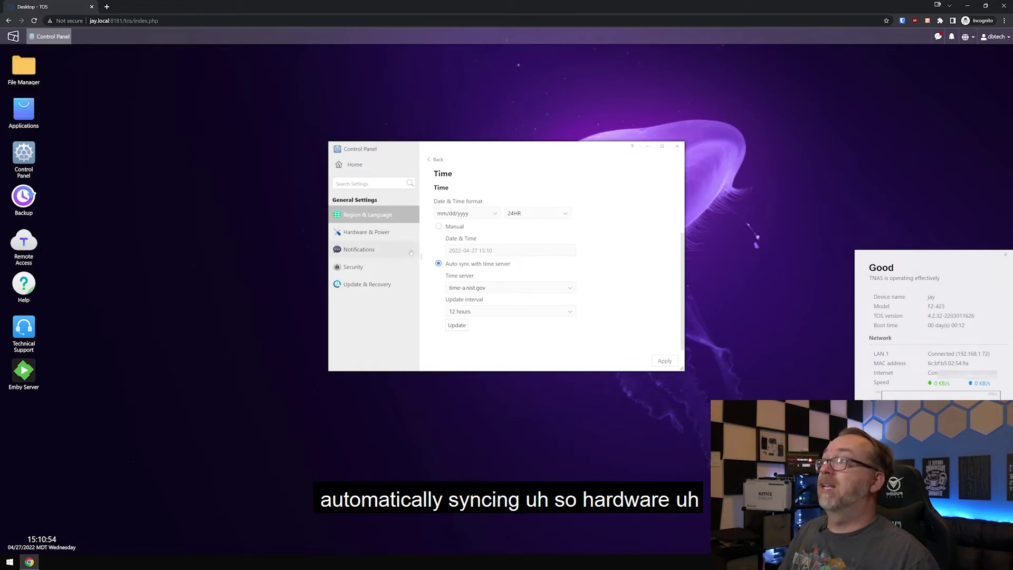
Review the Hardware & Power fan and buzzer settings, selecting Smart fan mode
left_click(377, 234)
left_click(452, 194)
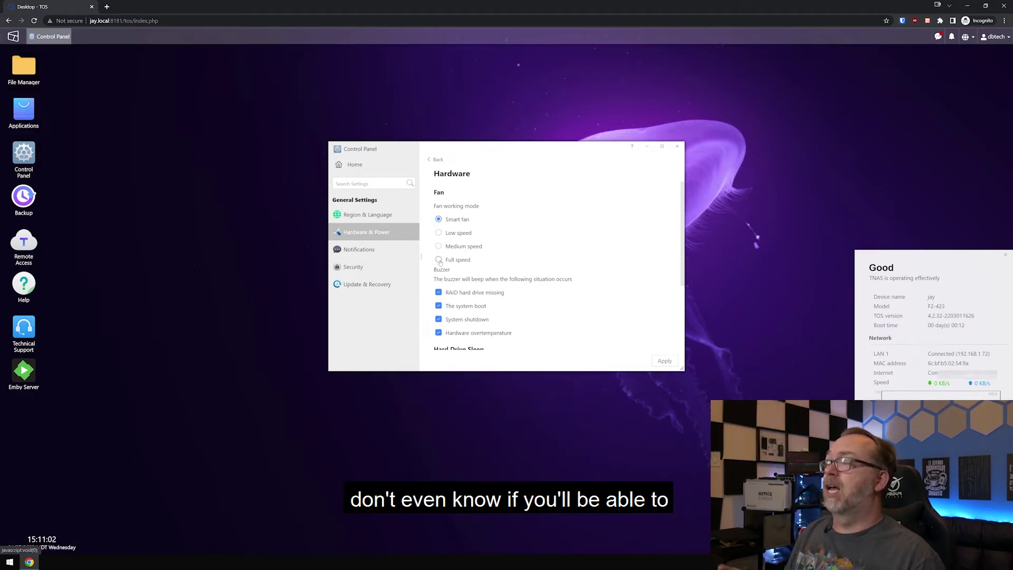
left_click(664, 361)
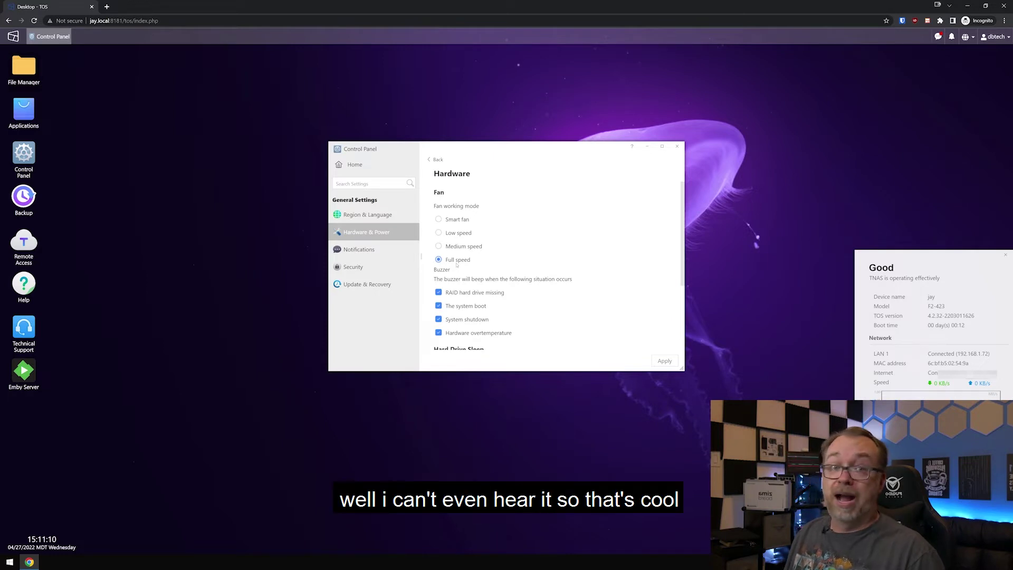
left_click(439, 219)
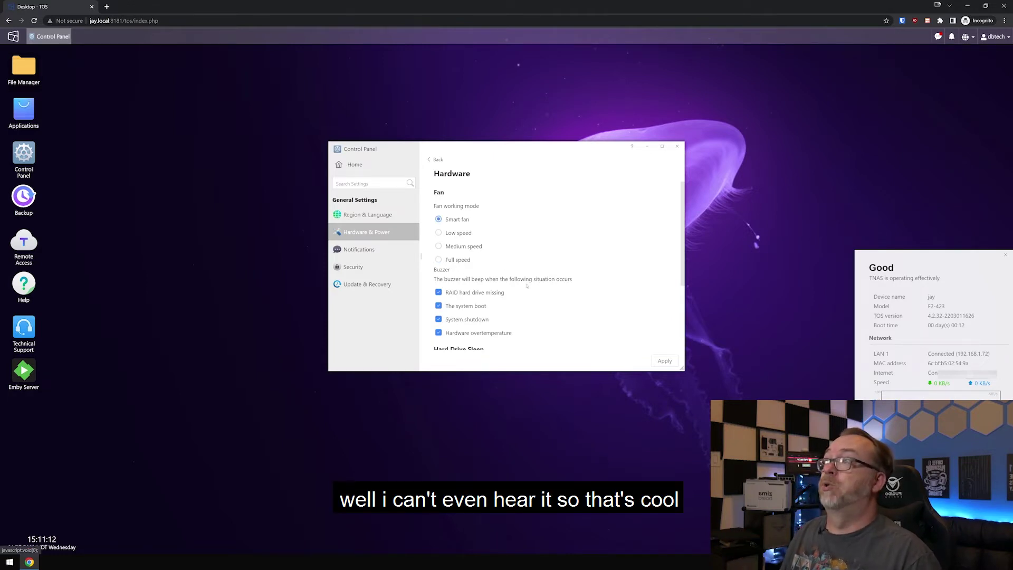
scroll(547, 291, "down", 1)
scroll(528, 280, "down", 3)
scroll(464, 249, "up", 2)
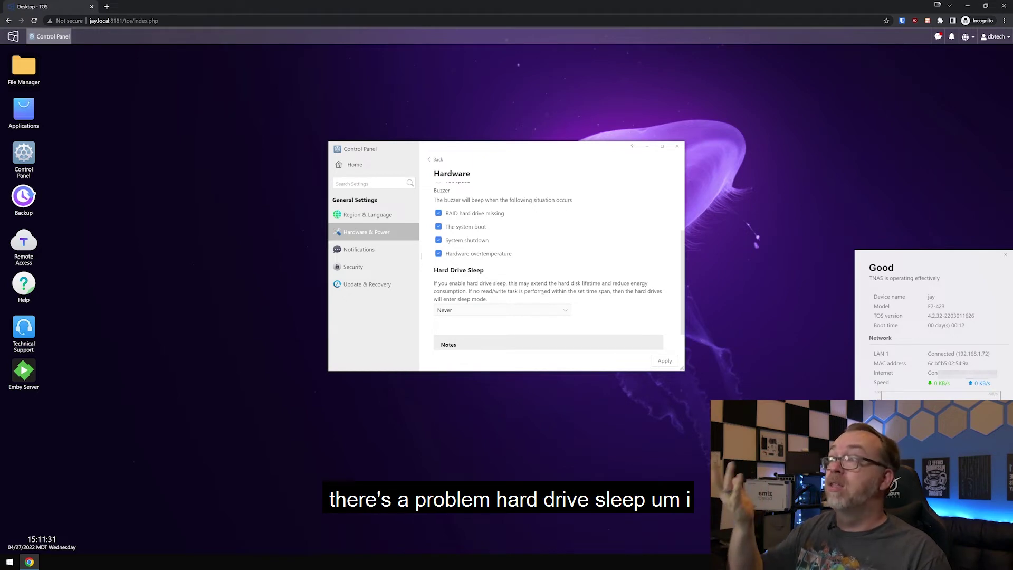
Try 1 hour hard drive sleep, back out keeping Never, and leave the page
left_click(476, 313)
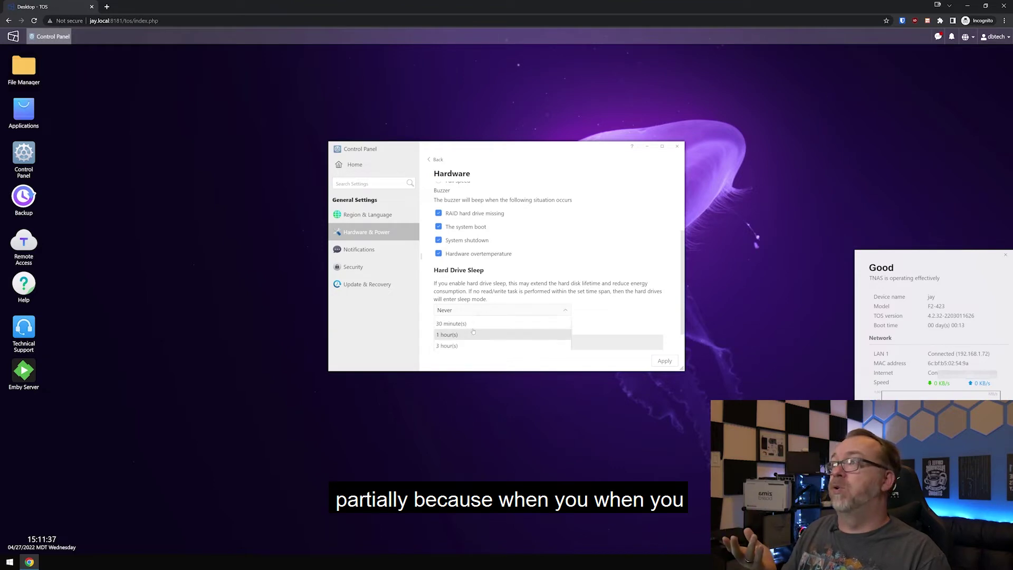
left_click(471, 334)
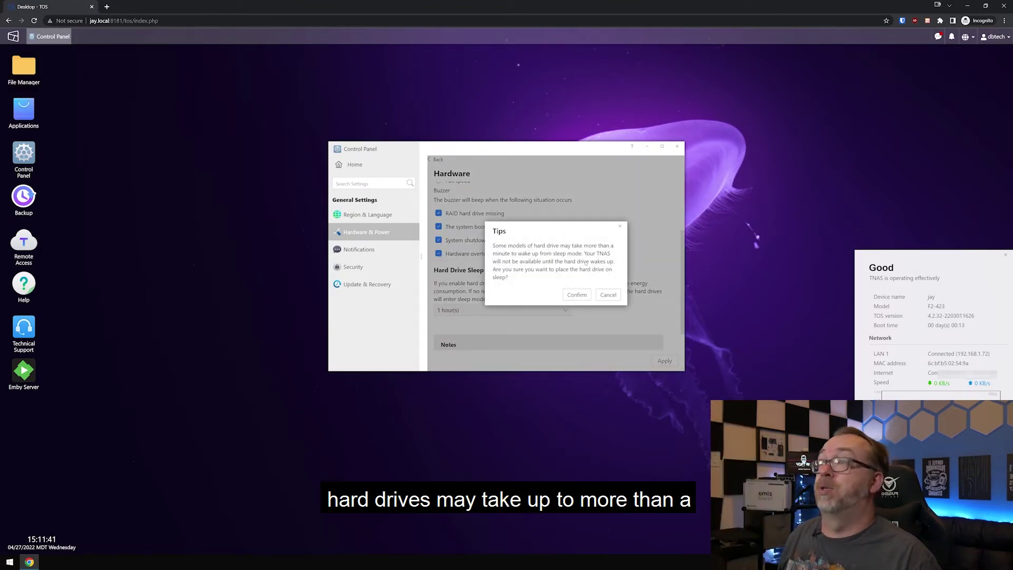
left_click(606, 295)
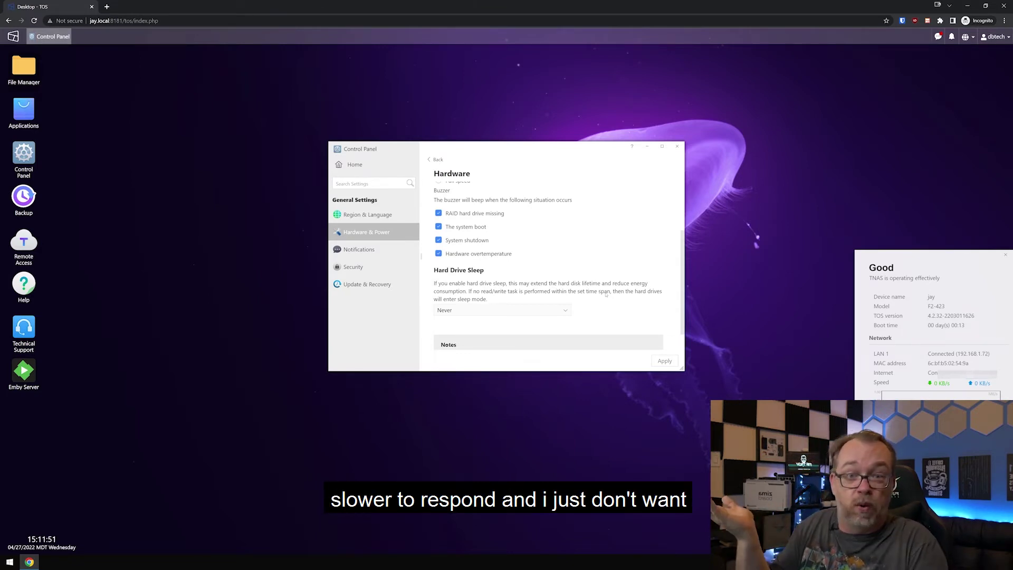
scroll(596, 275, "down", 1)
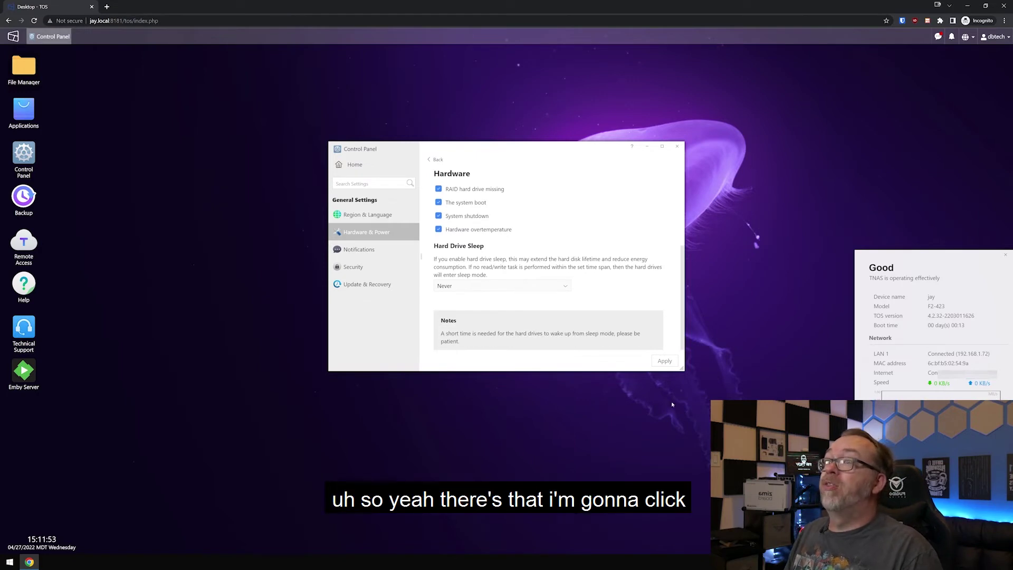
scroll(578, 294, "up", 4)
left_click(359, 248)
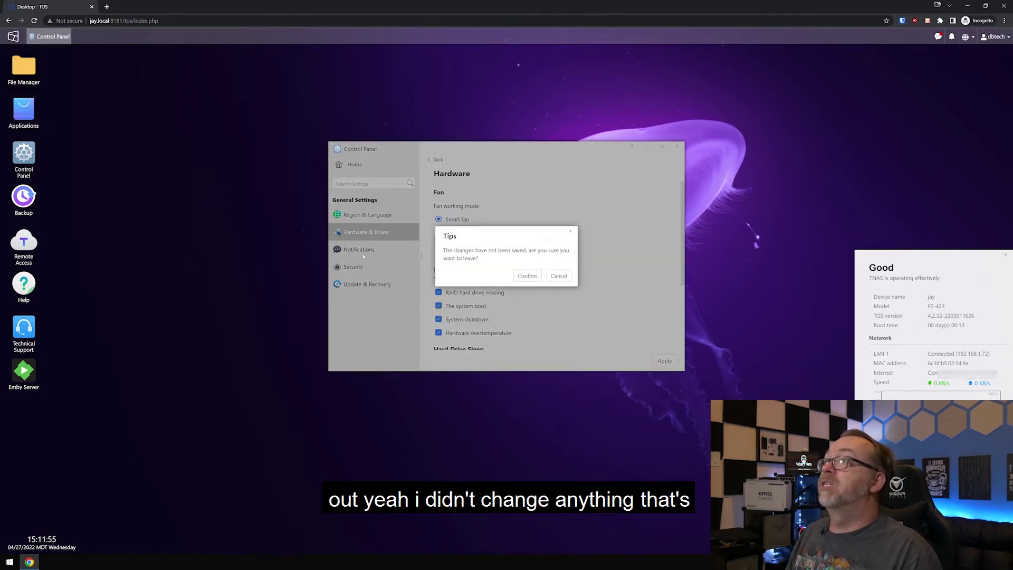
Try email alert notification with a custom SMTP server, then discard changes for Security
left_click(528, 276)
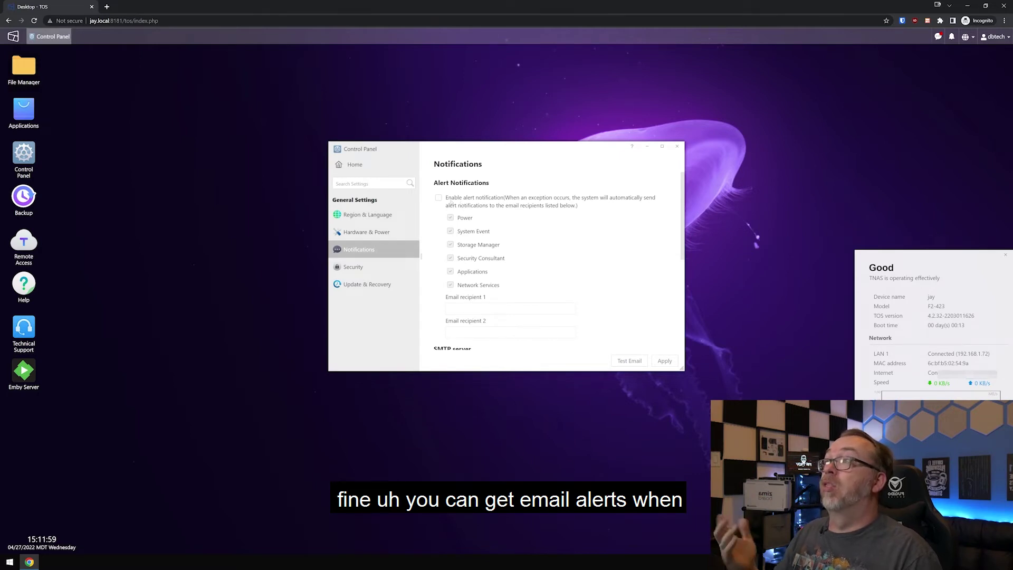
left_click(439, 198)
scroll(546, 227, "down", 1)
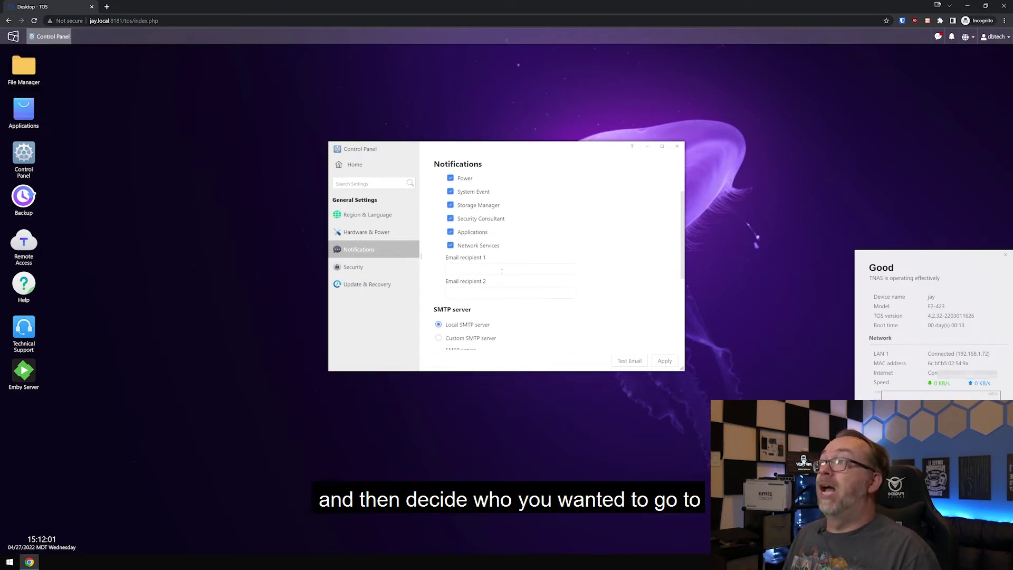
scroll(532, 276, "down", 3)
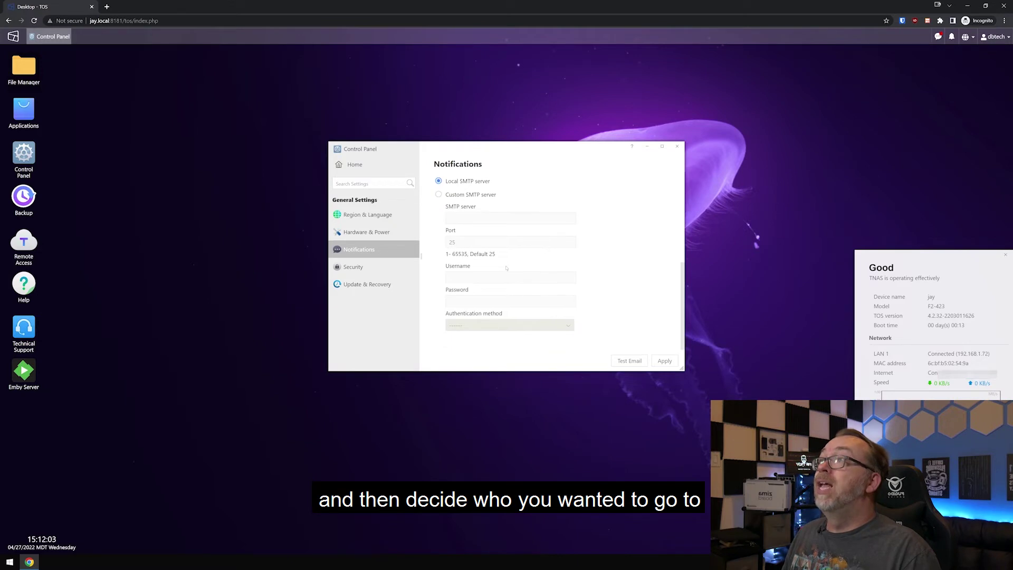
scroll(458, 245, "up", 1)
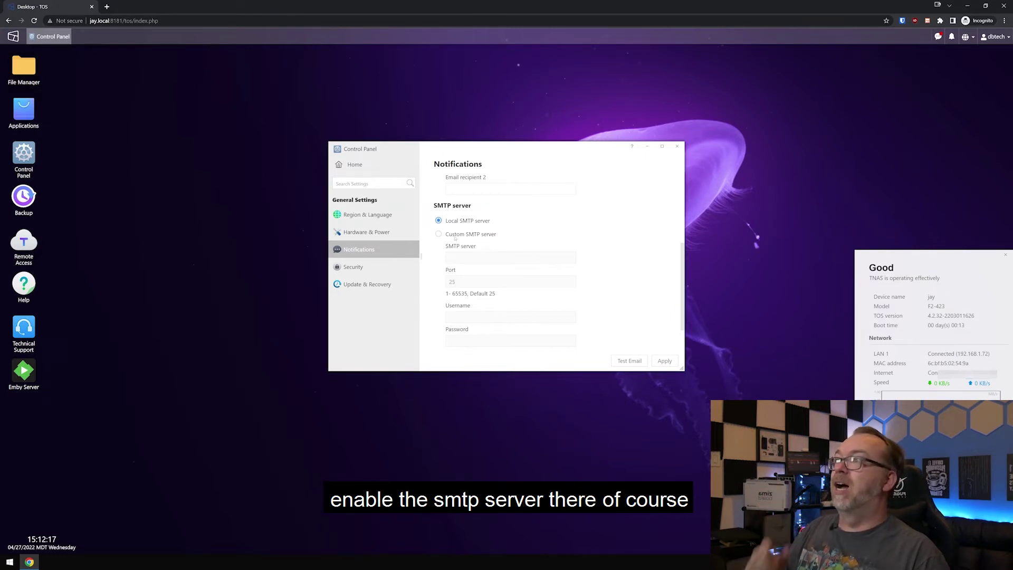
left_click(439, 233)
left_click(394, 284)
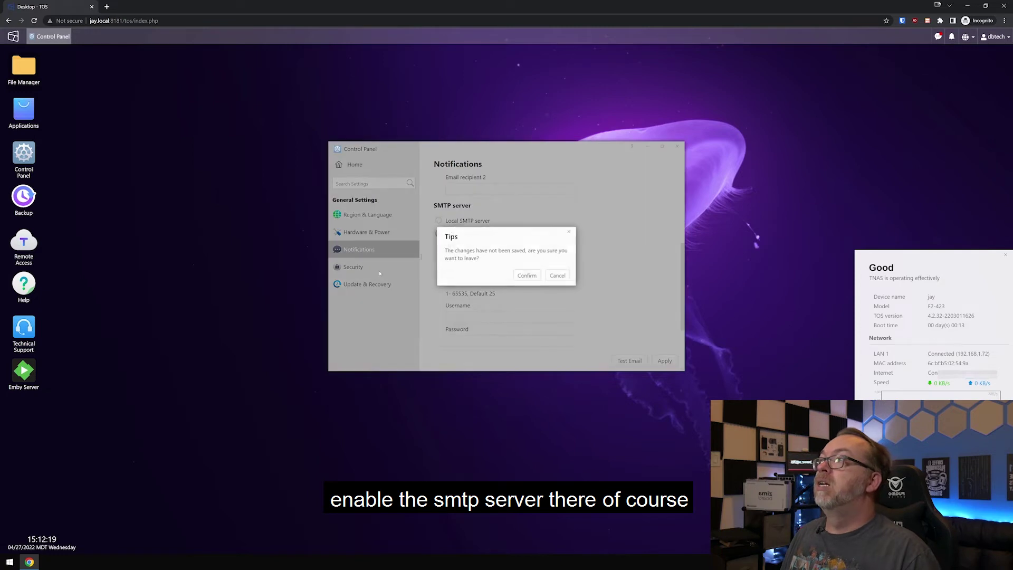
left_click(527, 276)
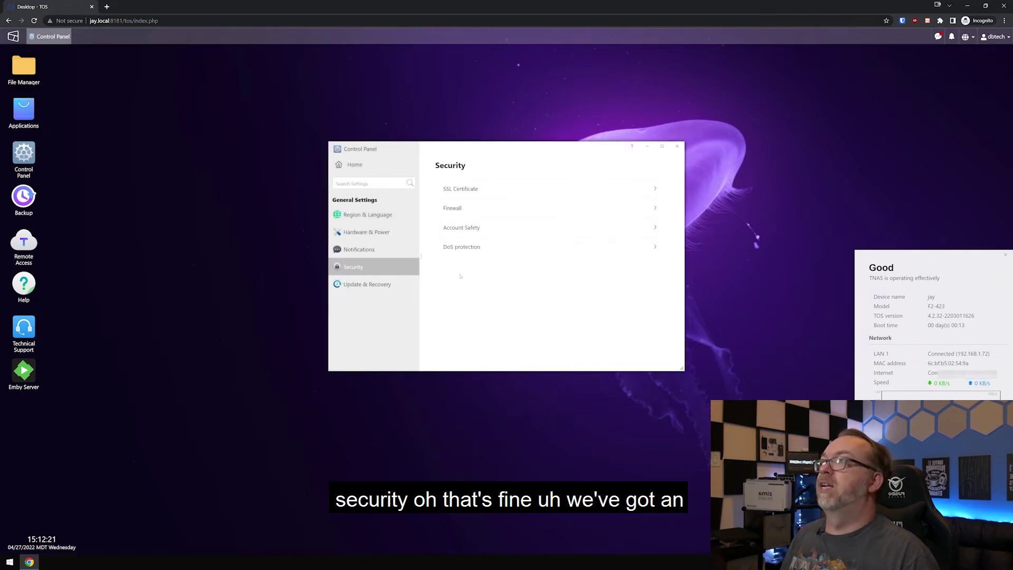
Look over the installed SSL certificates and the firewall rules
left_click(457, 189)
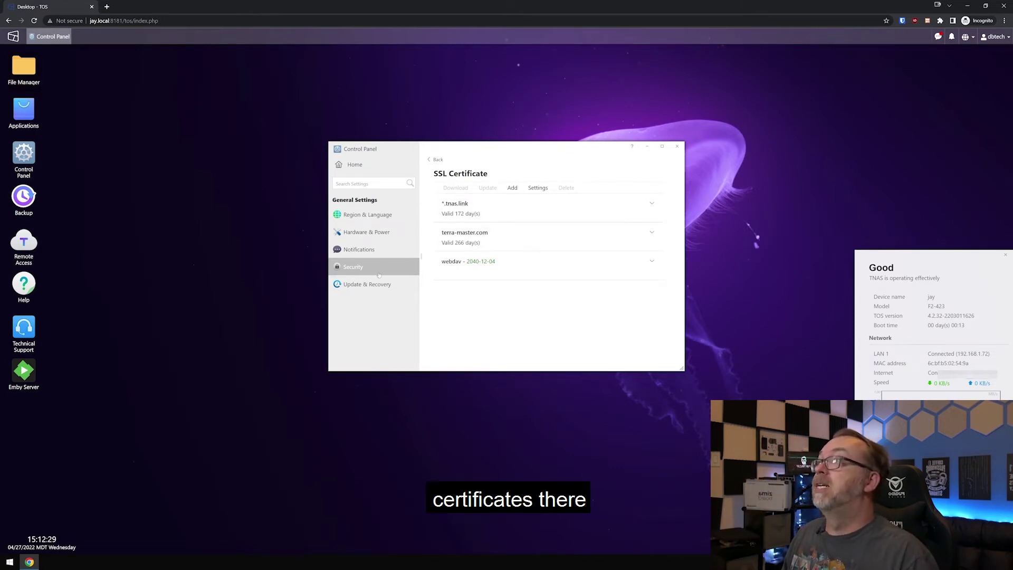
left_click(436, 159)
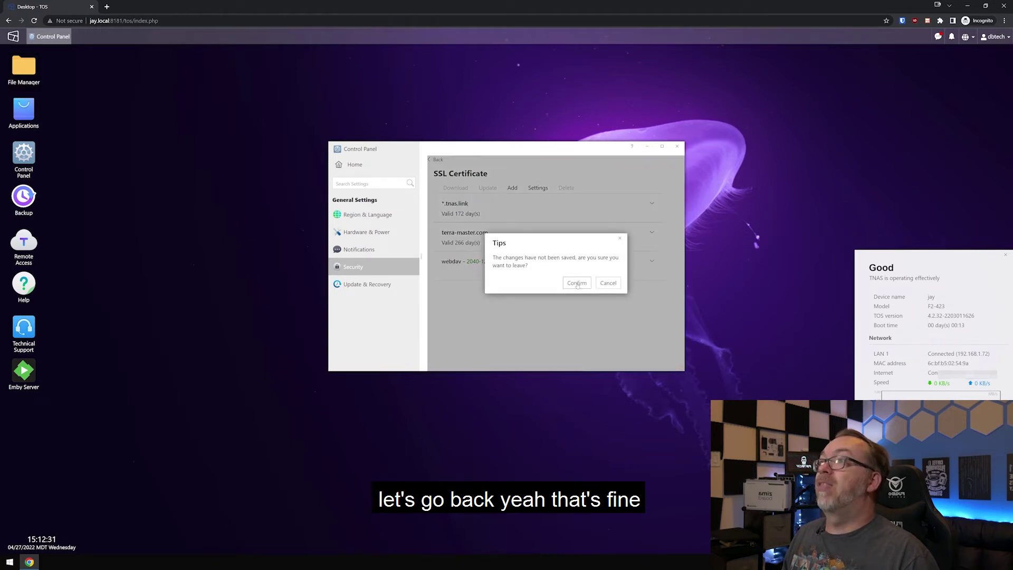
left_click(578, 284)
left_click(454, 207)
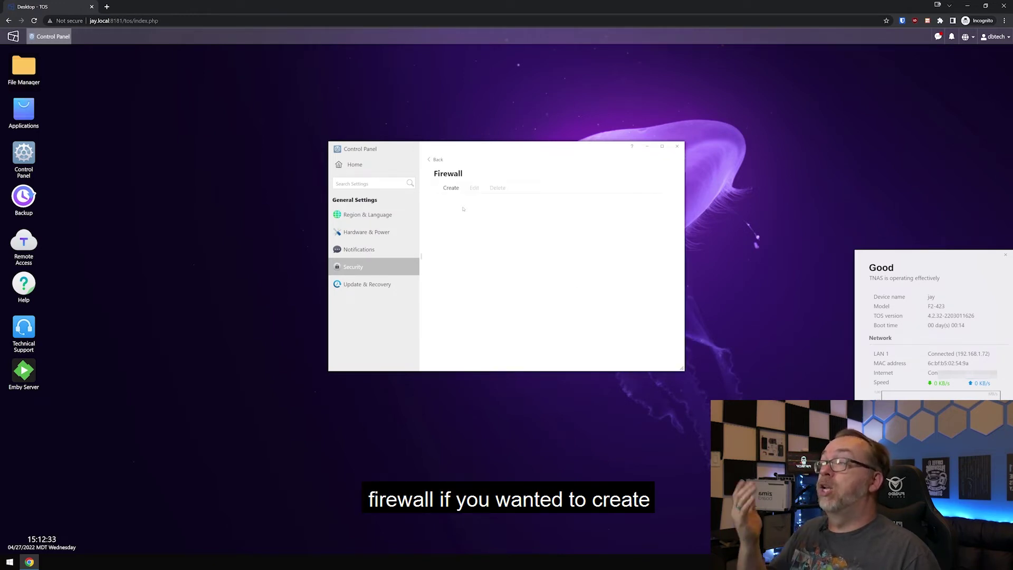
left_click(436, 159)
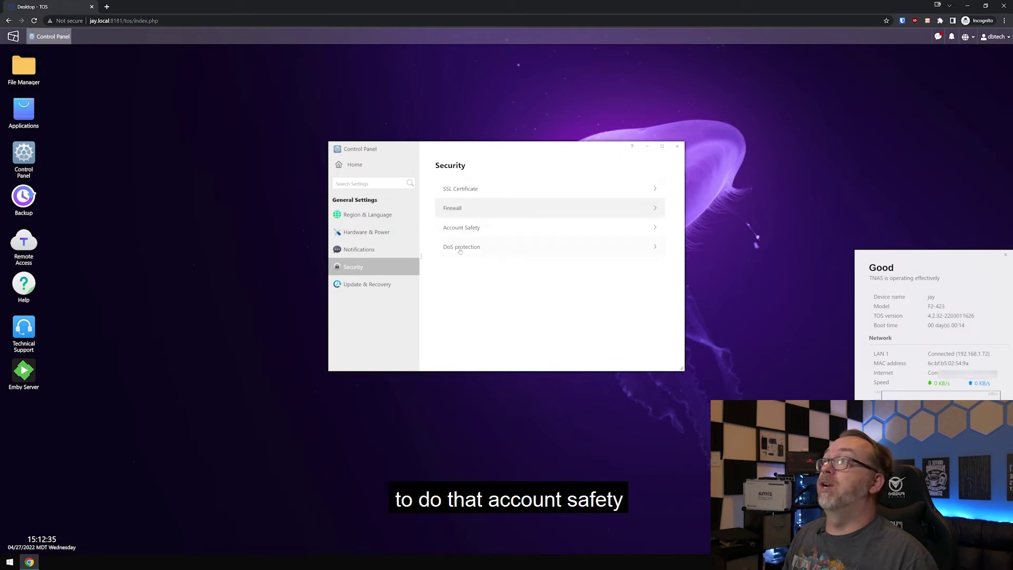
Enable automatic IP blocking after failed logins with block expiry, and apply
left_click(456, 226)
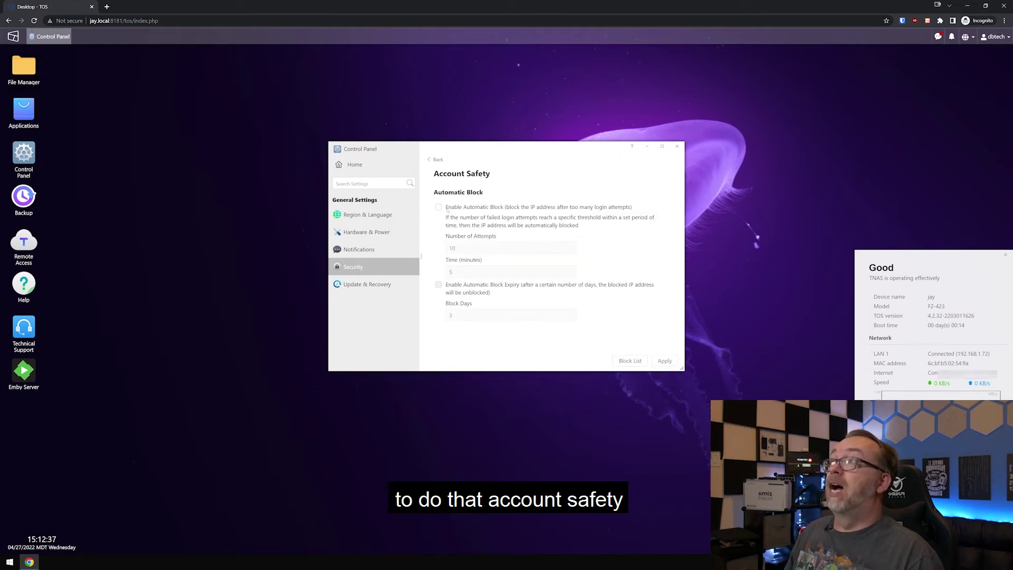
left_click(446, 209)
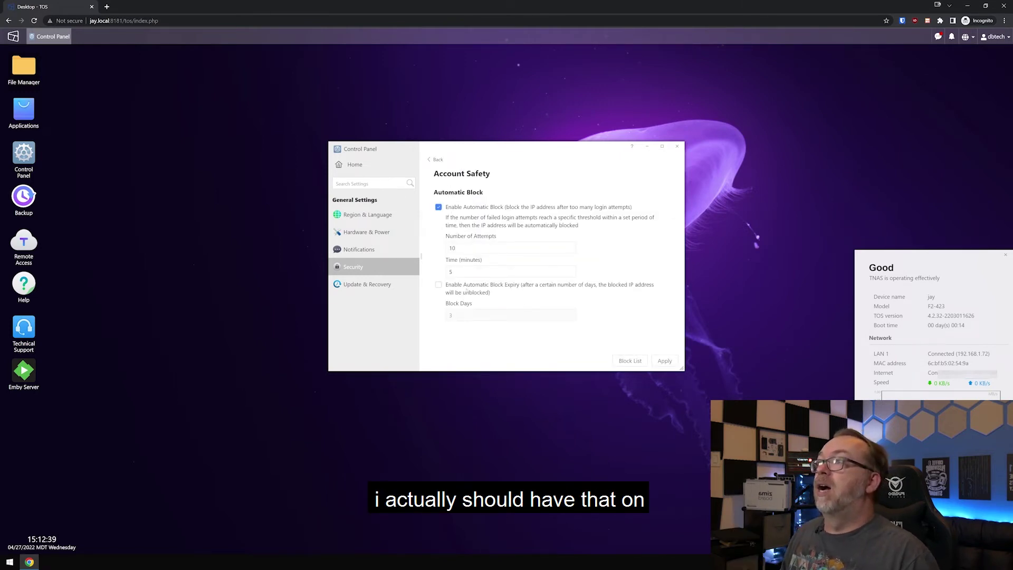
left_click(439, 284)
left_click(661, 361)
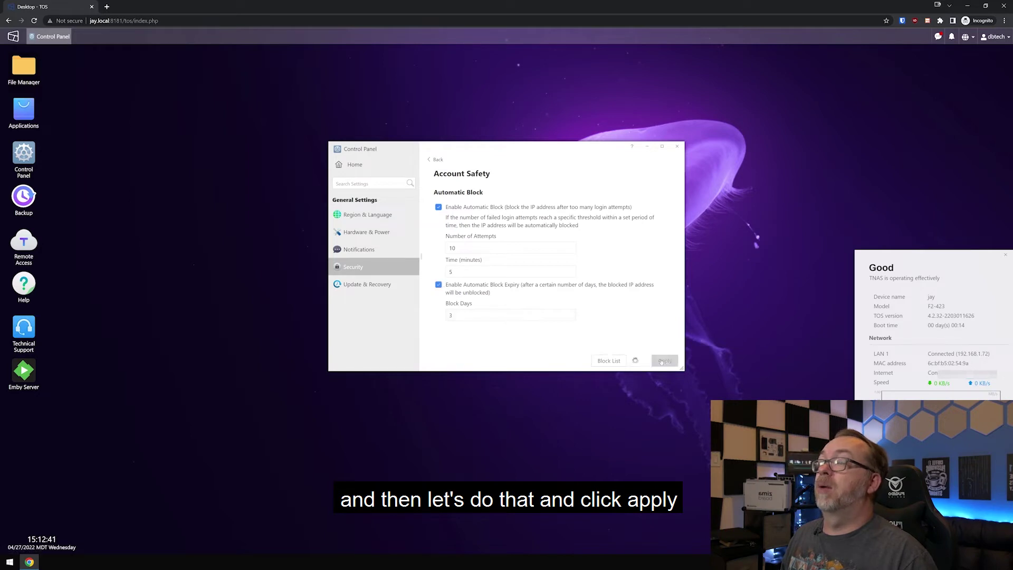
left_click(435, 160)
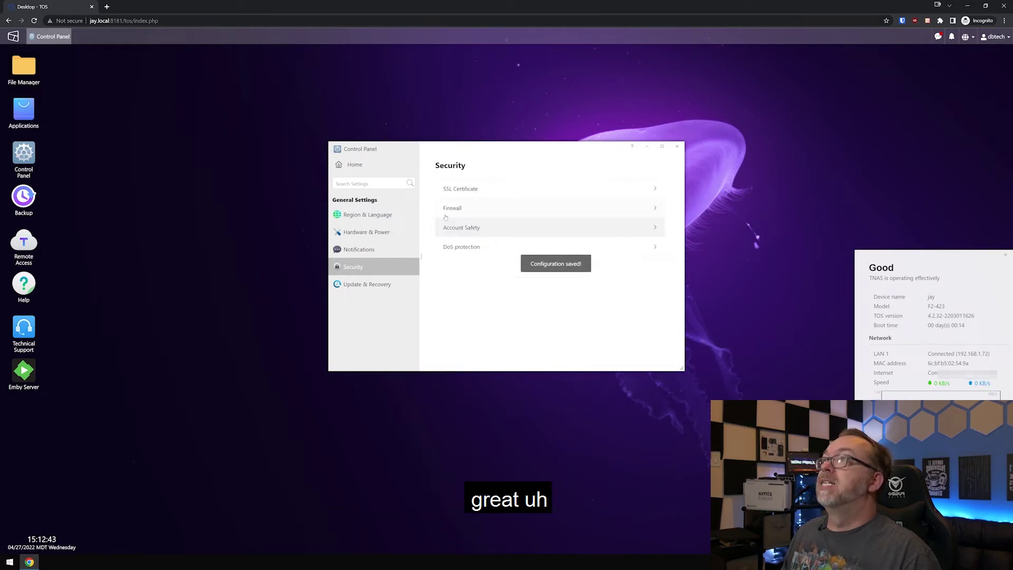
Enable DoS protection and apply the setting
left_click(458, 247)
left_click(438, 200)
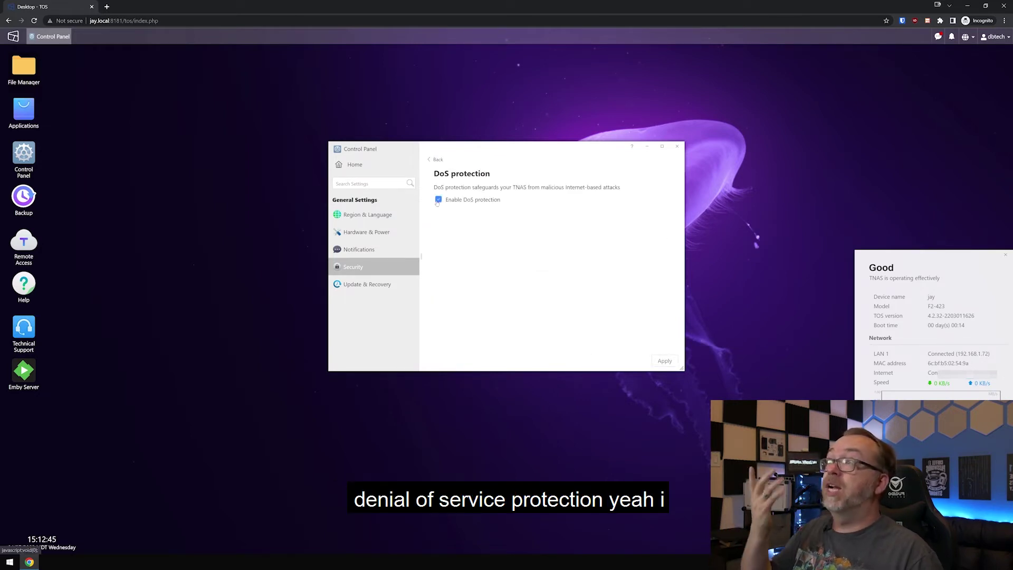
left_click(666, 362)
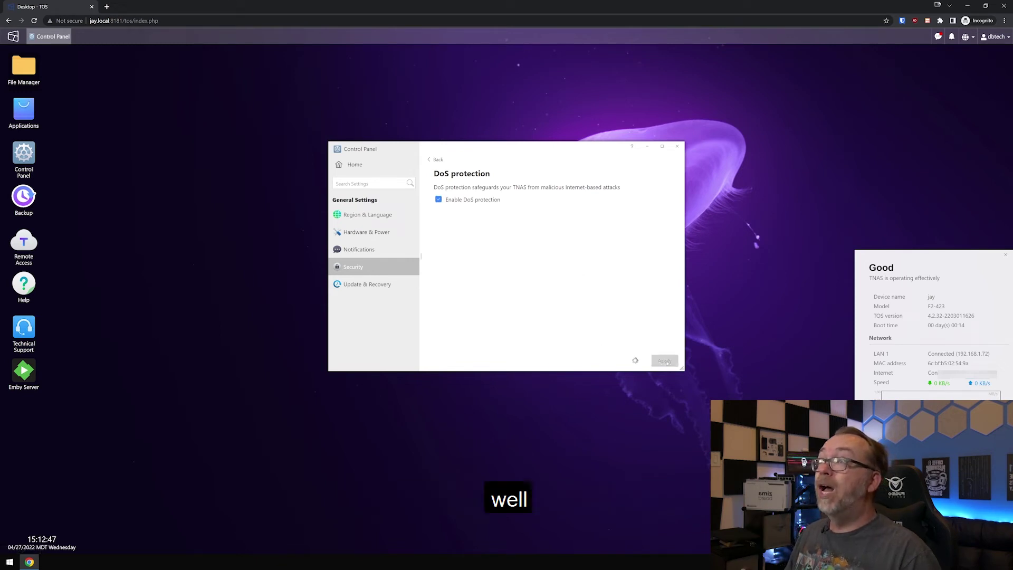
Run an Online update check under Software Update and confirm TOS is already the latest version
left_click(431, 160)
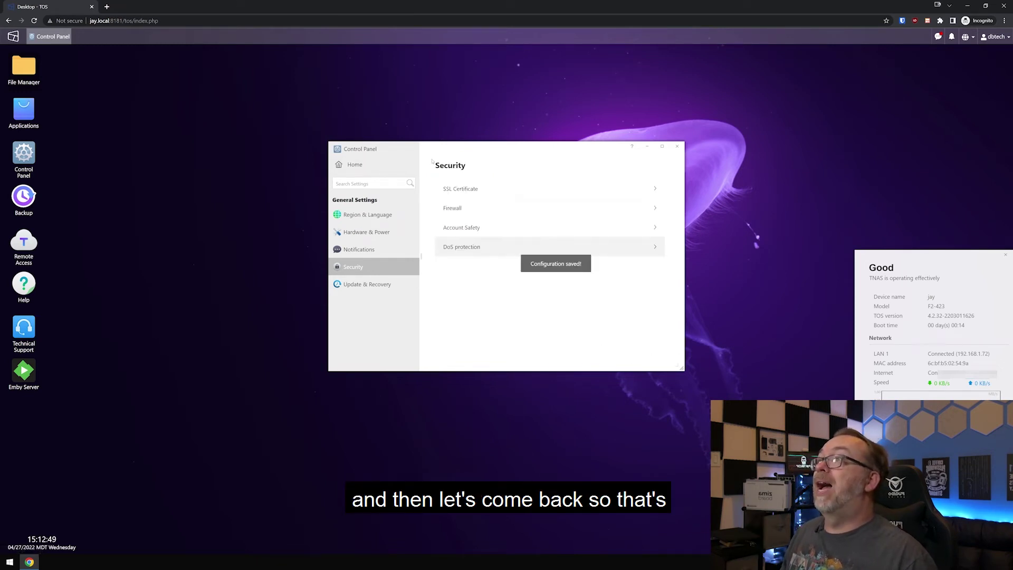
left_click(372, 285)
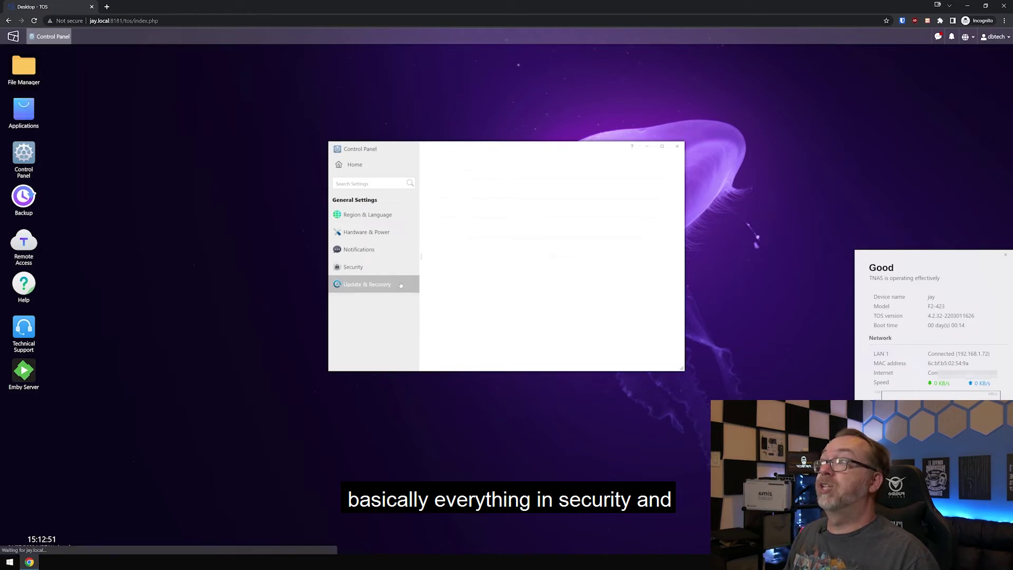
left_click(444, 188)
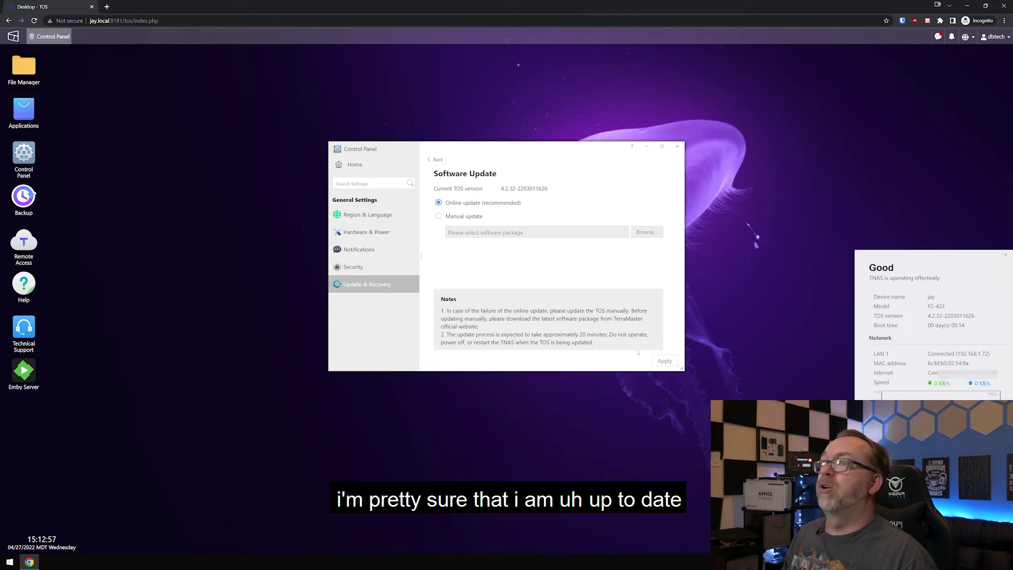
left_click(665, 361)
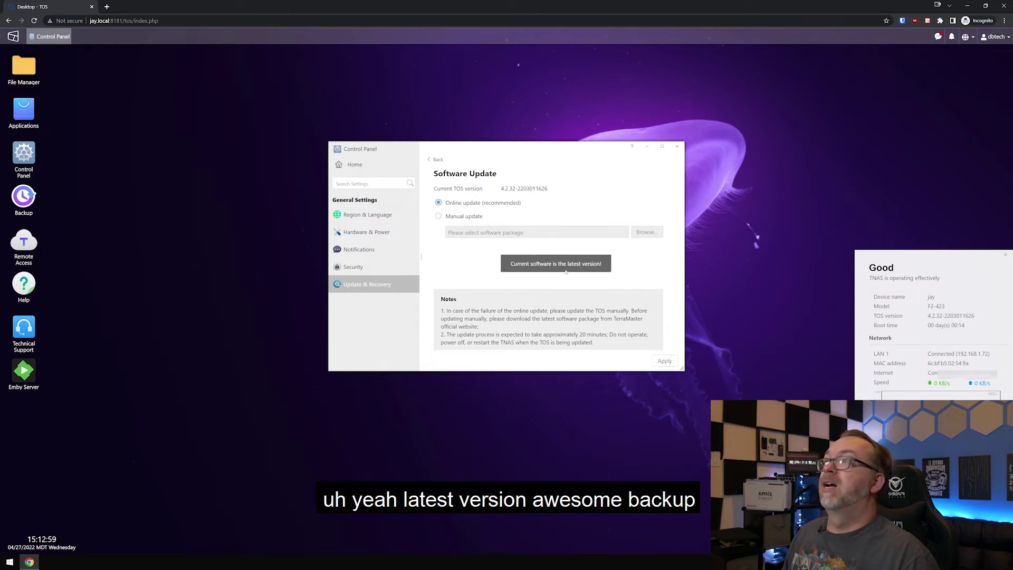
left_click(436, 159)
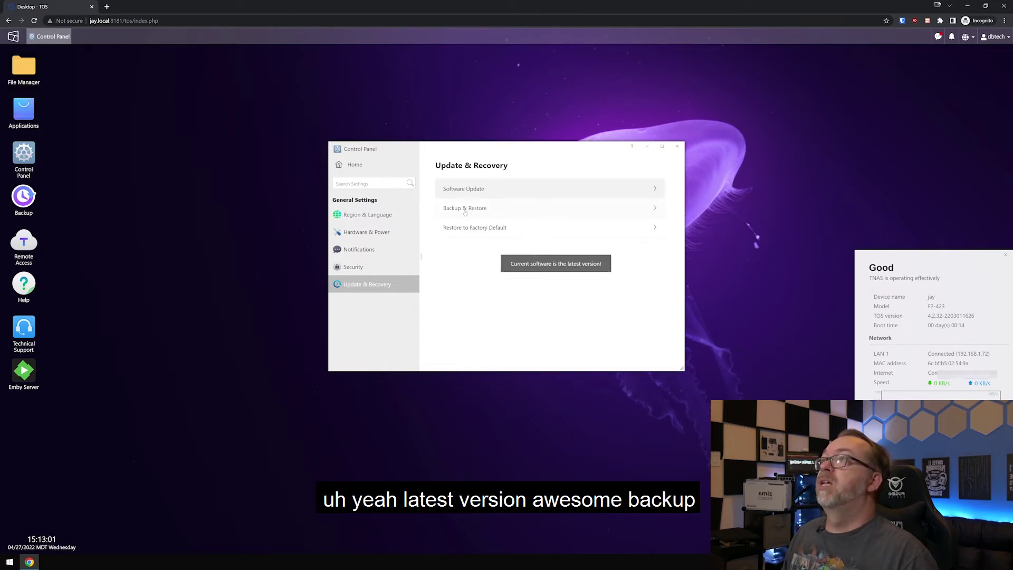
left_click(465, 212)
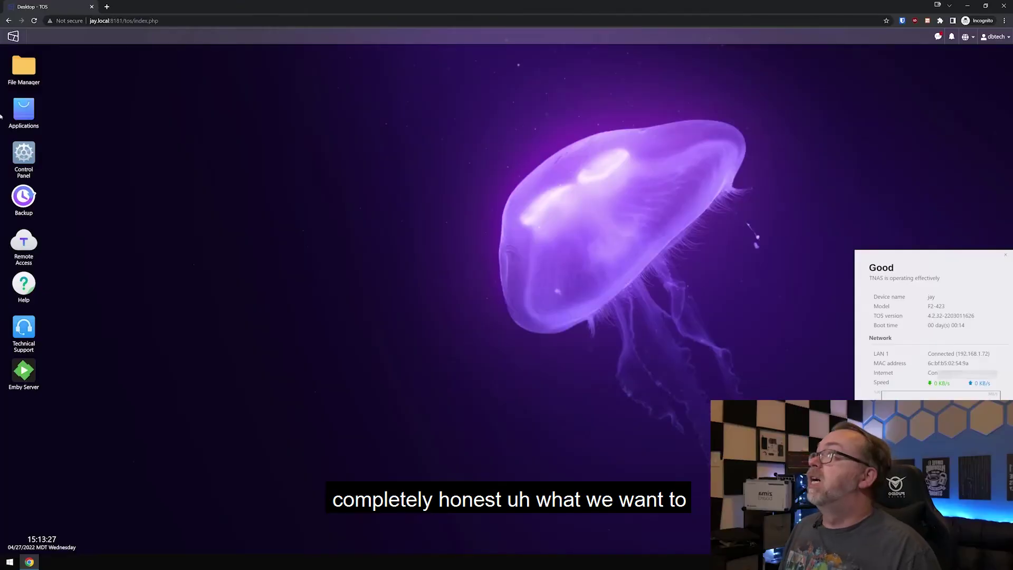
left_click(28, 123)
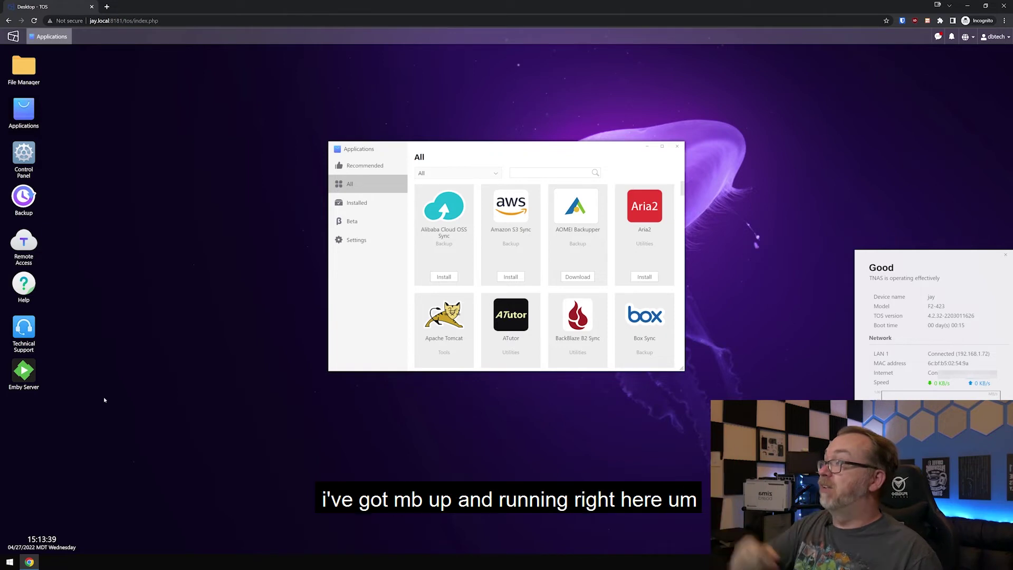
left_click(23, 372)
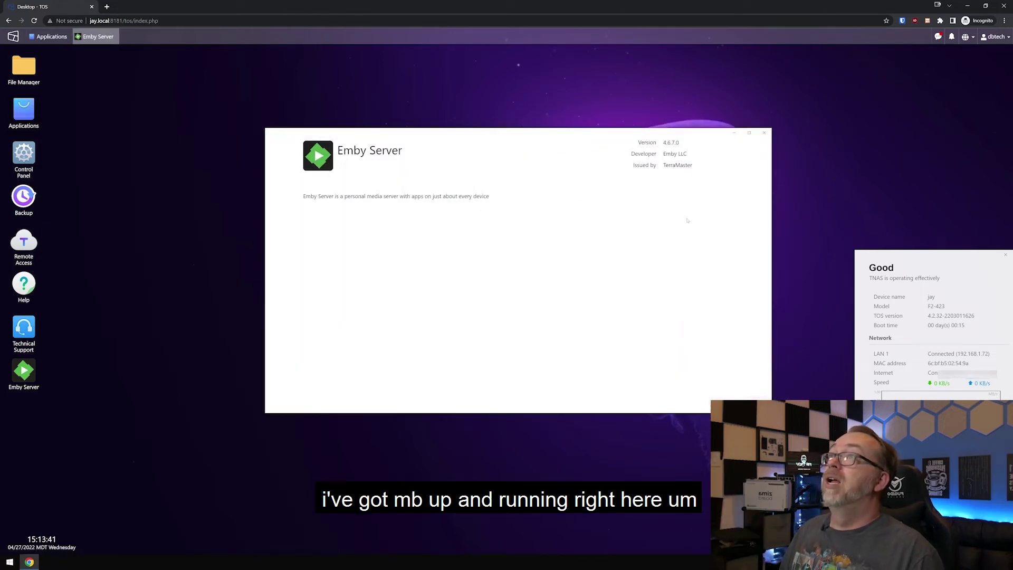
left_click(764, 133)
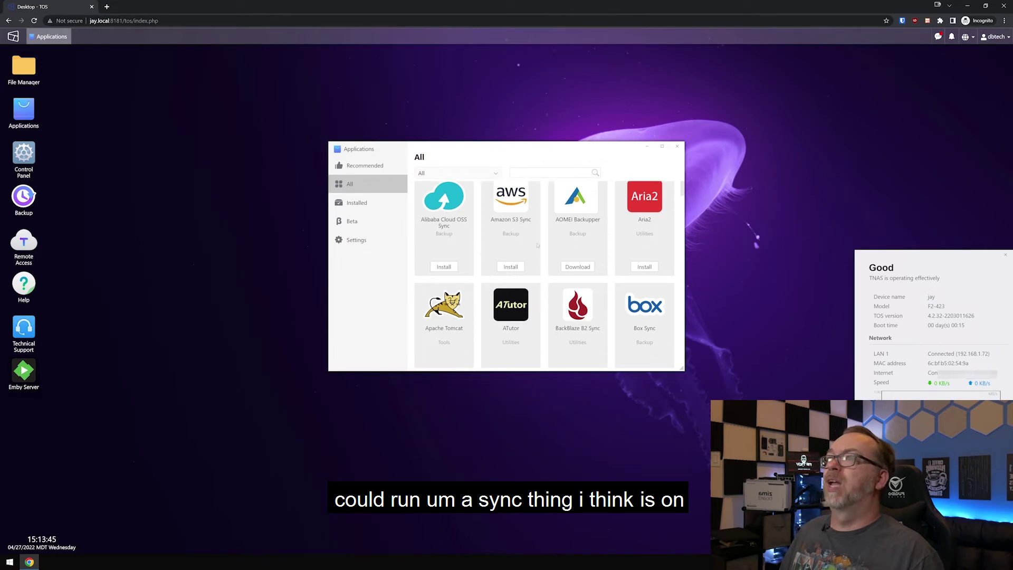
scroll(537, 244, "down", 2)
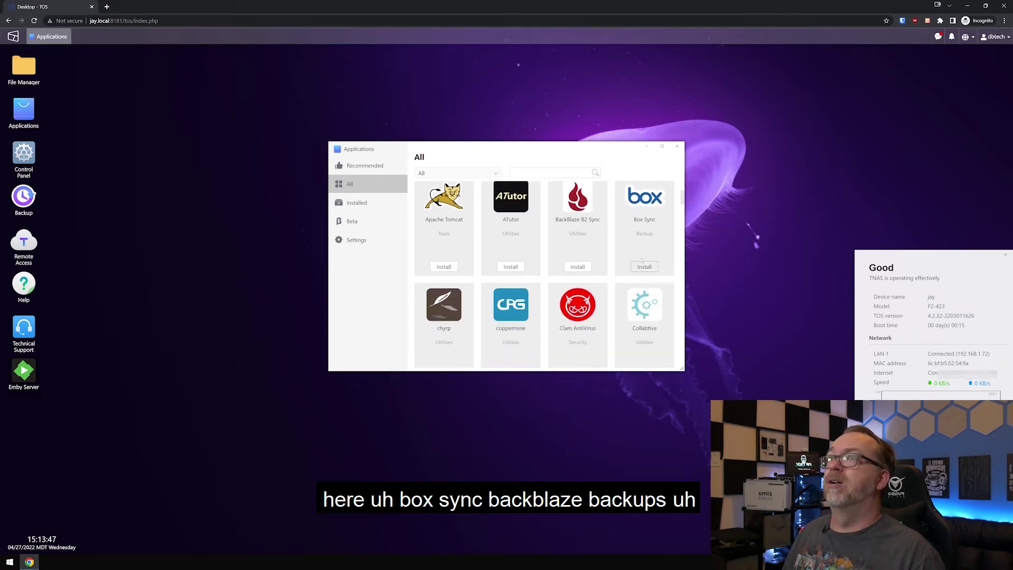
Scroll the All apps list past Docker and Emby Server to Git, go, Google Drive Sync and Headphones
scroll(605, 237, "down", 3)
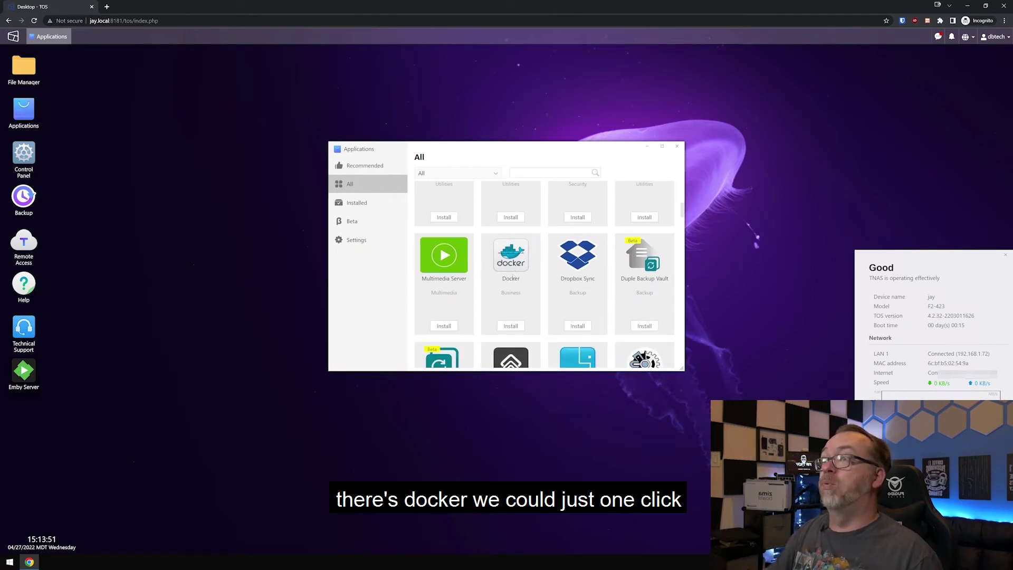
scroll(511, 322, "down", 2)
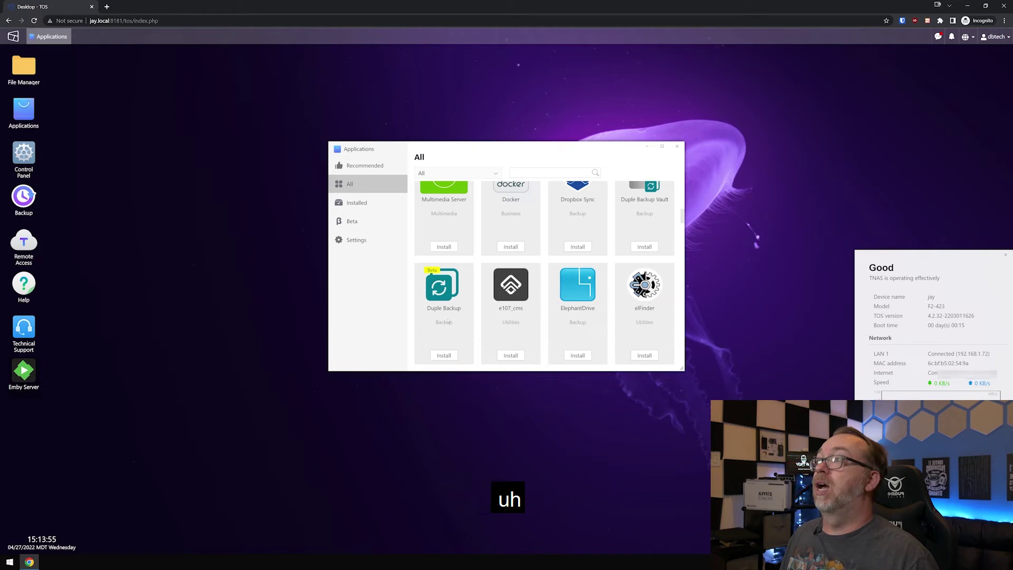
scroll(529, 284, "down", 3)
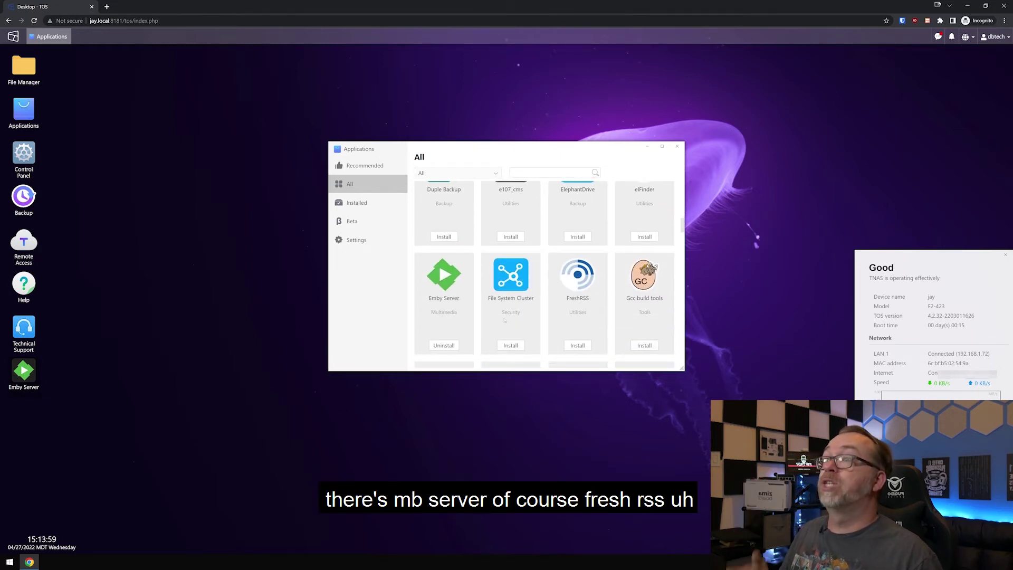
scroll(554, 344, "down", 3)
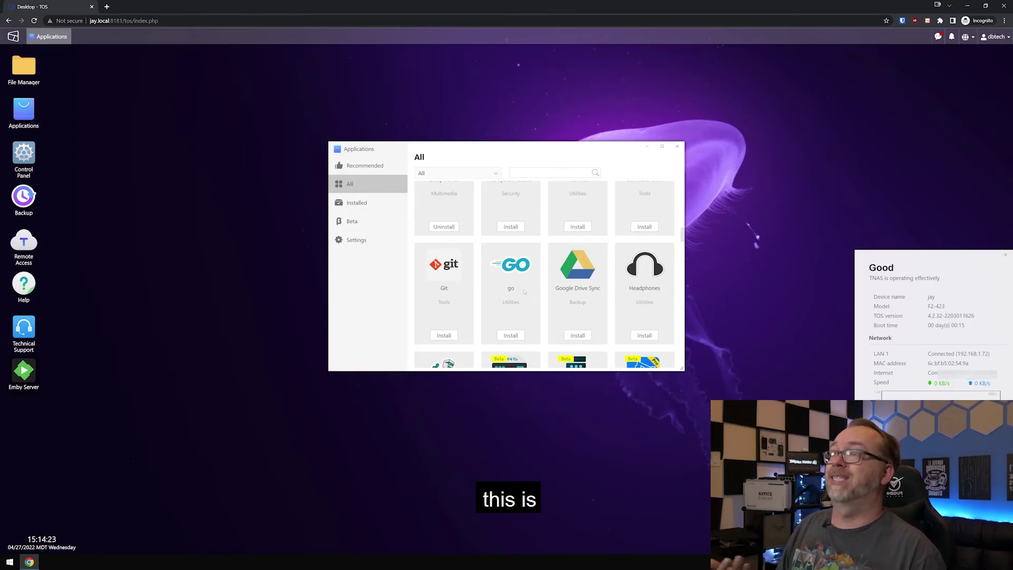
Scroll past Nextcloud, Plex and VirtualBox to the final row: PHP 7.3, PHP 7.2, PHP 5.6, Portainer
scroll(524, 292, "down", 1)
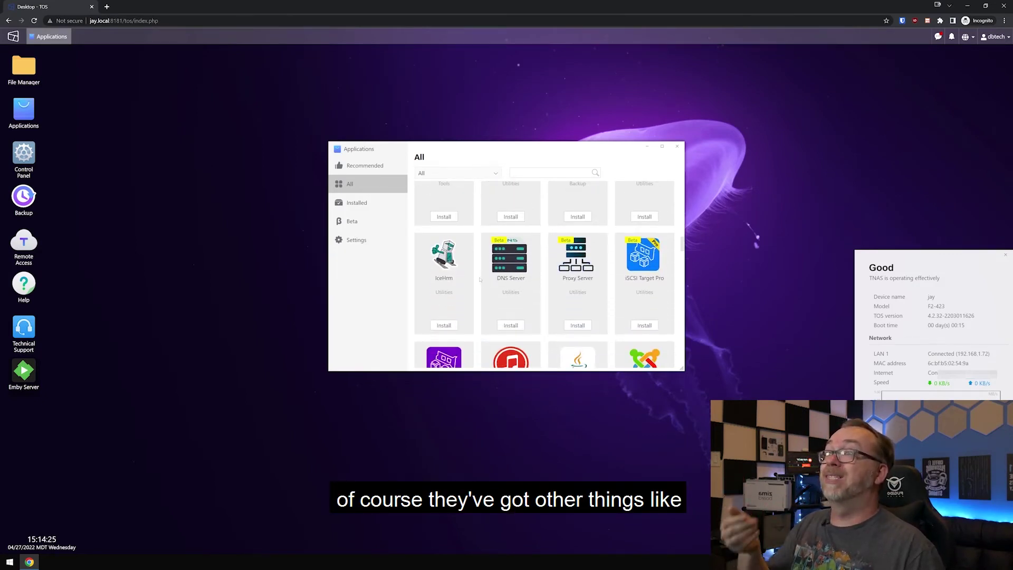
scroll(494, 274, "down", 3)
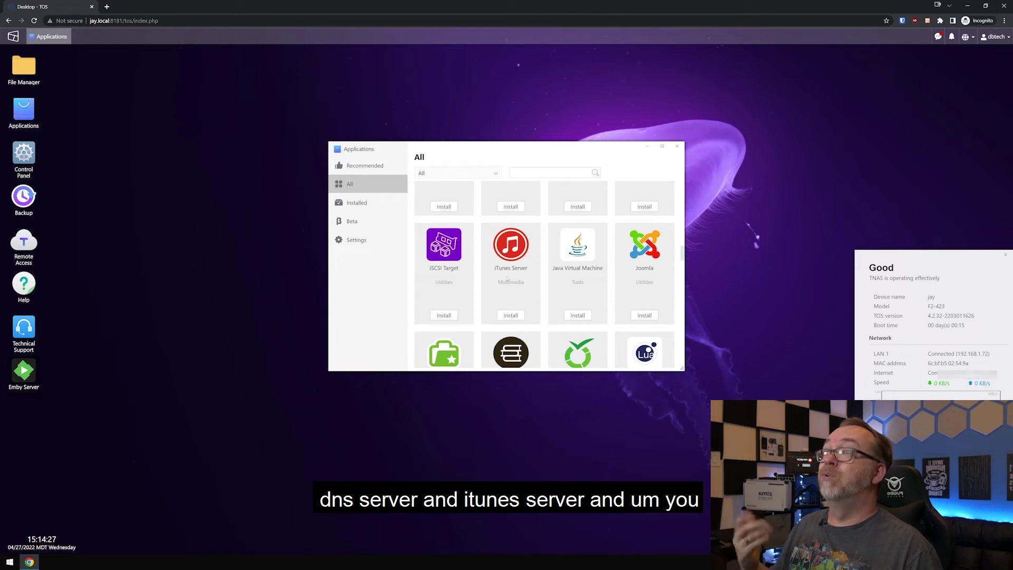
scroll(556, 291, "down", 2)
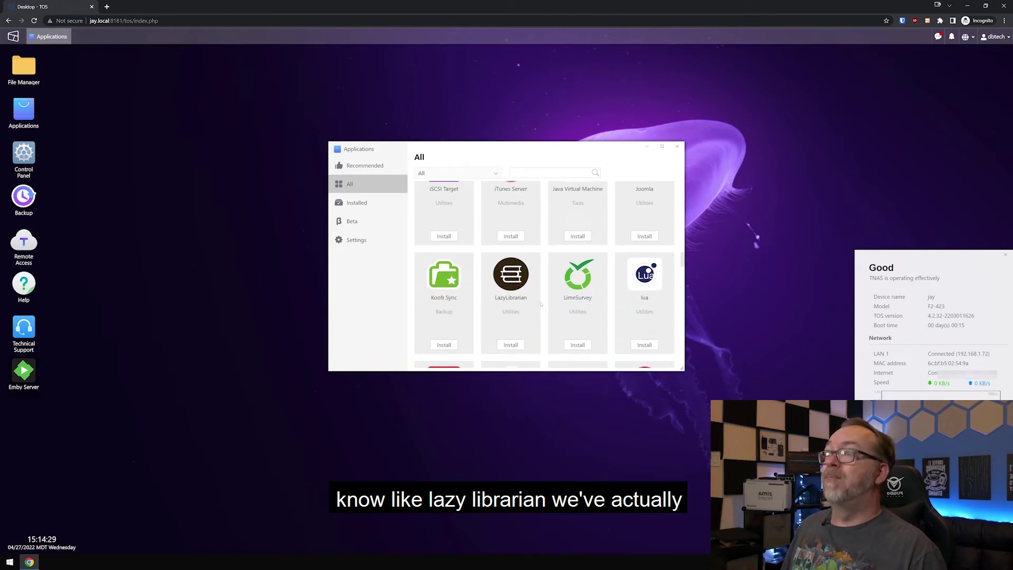
scroll(503, 301, "down", 3)
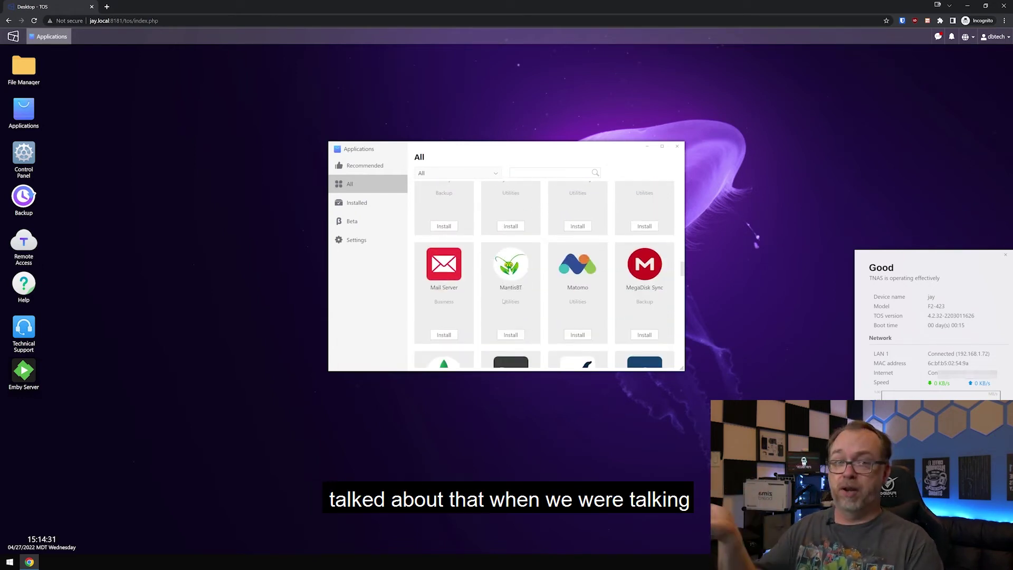
scroll(503, 301, "down", 1)
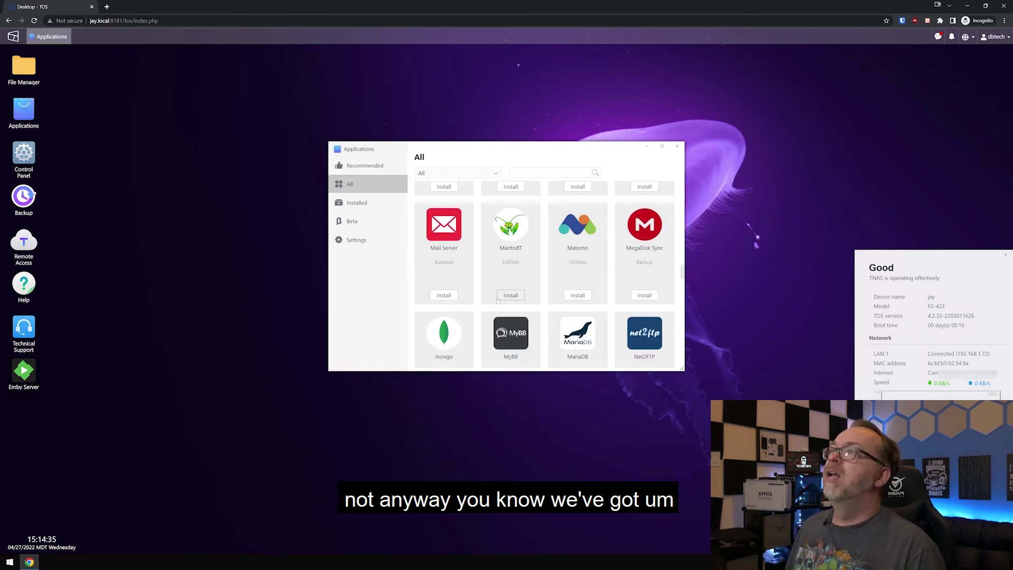
scroll(505, 297, "down", 1)
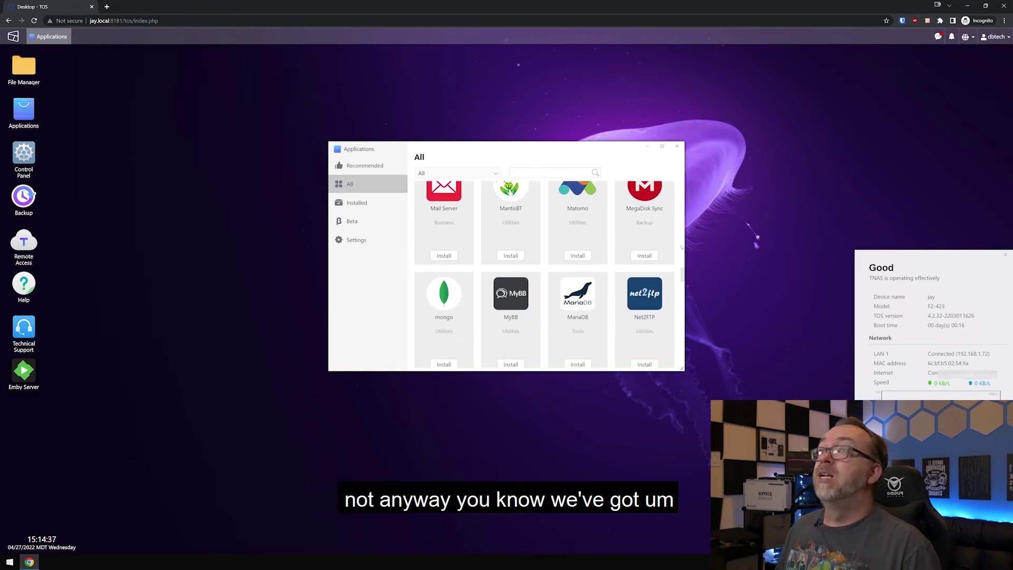
scroll(470, 287, "down", 1)
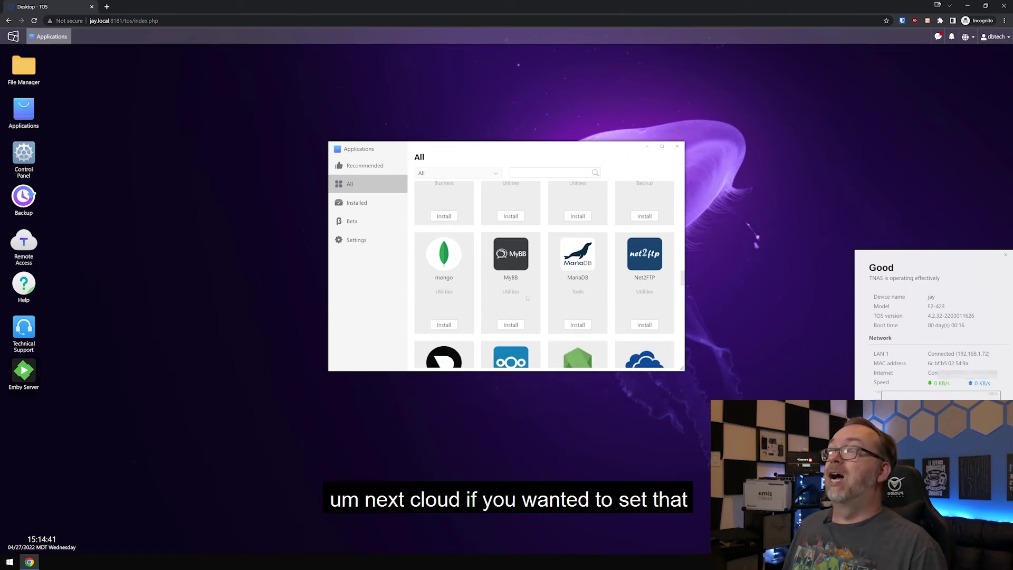
scroll(527, 302, "down", 2)
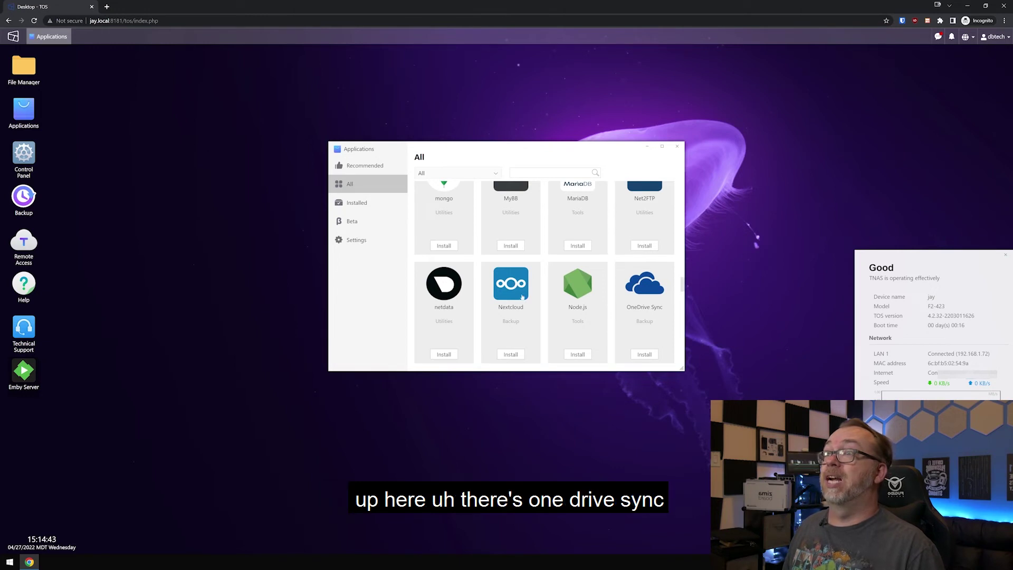
scroll(618, 286, "down", 2)
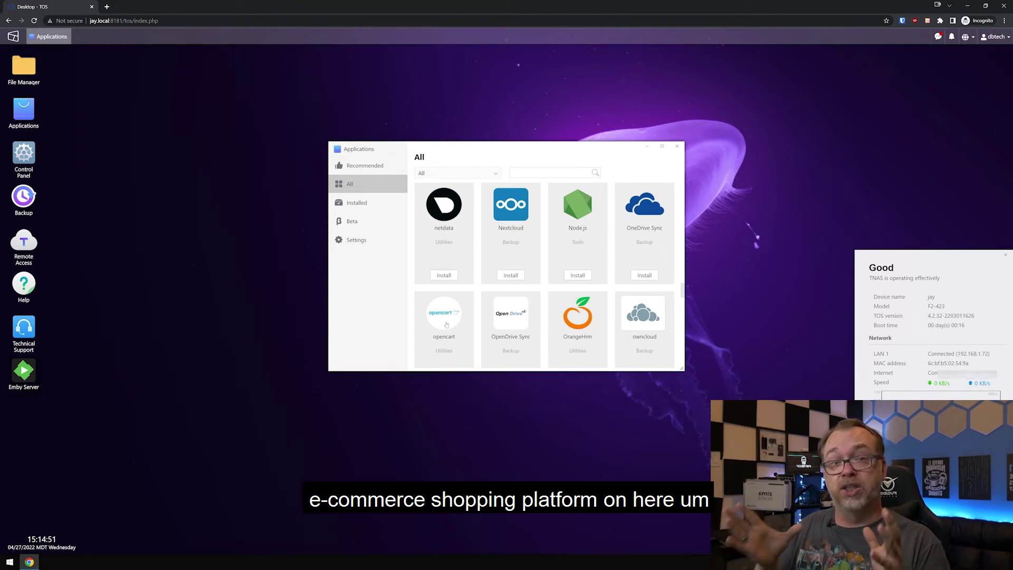
scroll(446, 324, "down", 2)
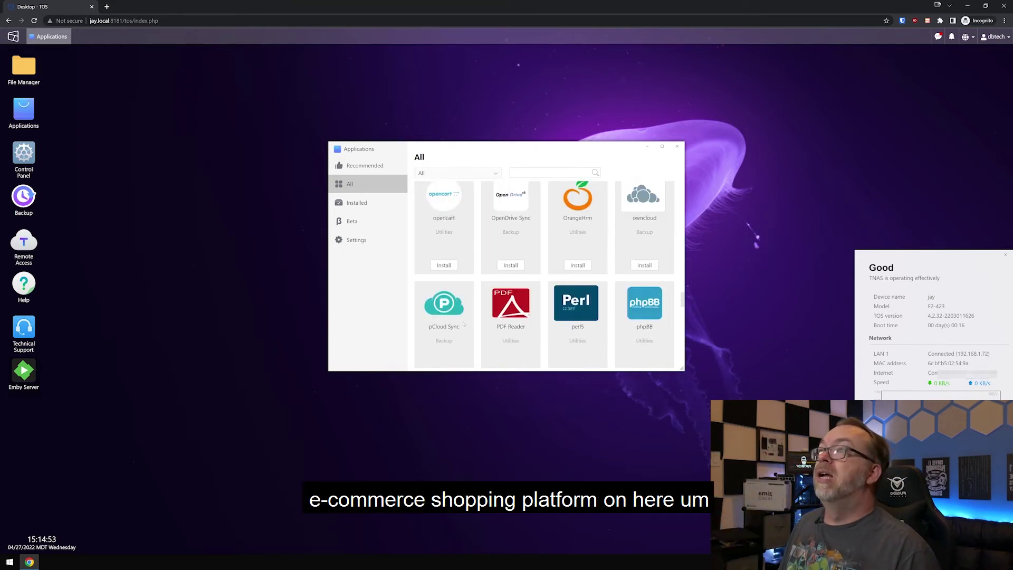
scroll(463, 324, "down", 2)
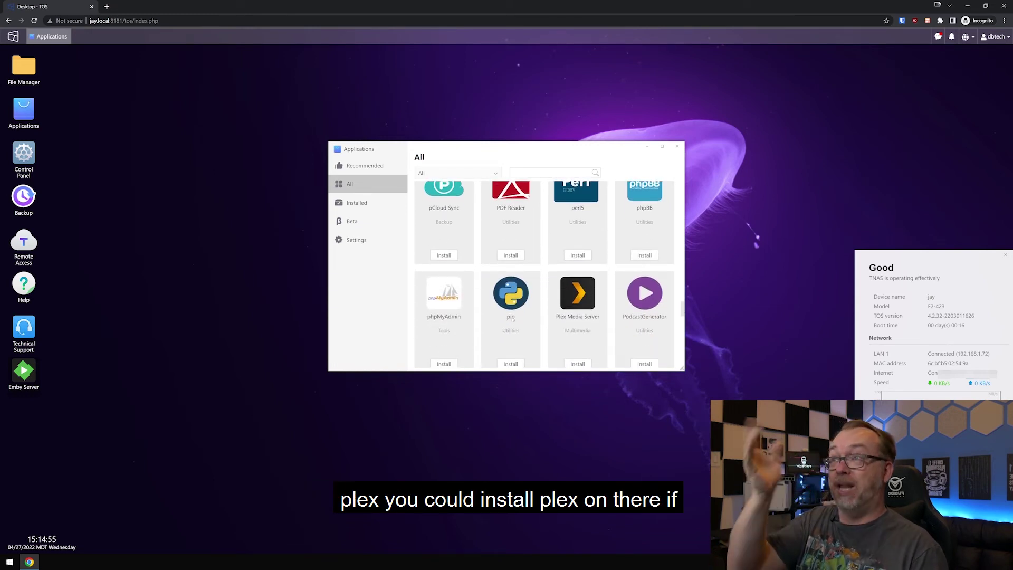
scroll(572, 310, "down", 1)
scroll(572, 310, "down", 2)
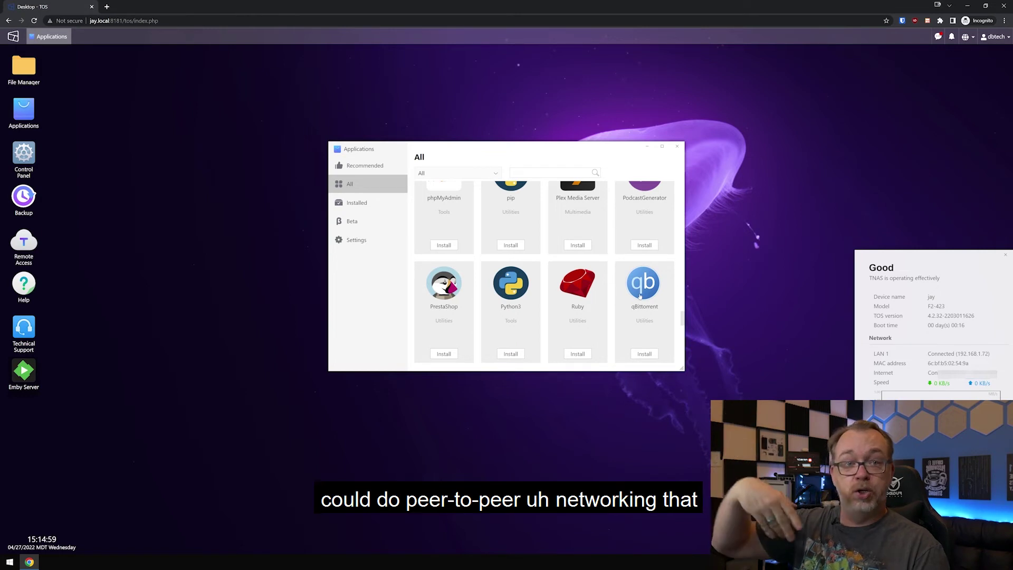
scroll(640, 296, "down", 2)
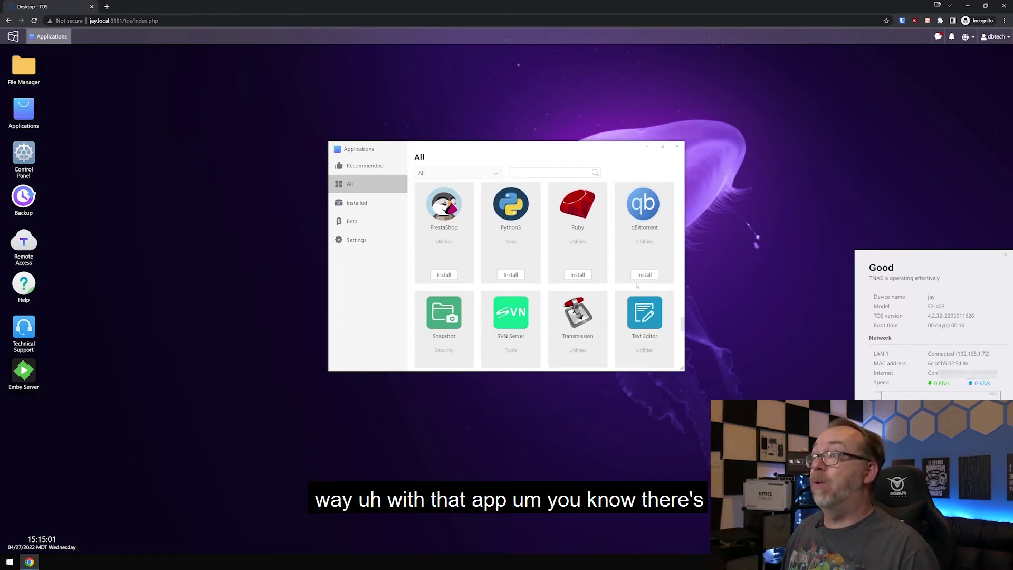
scroll(607, 257, "down", 4)
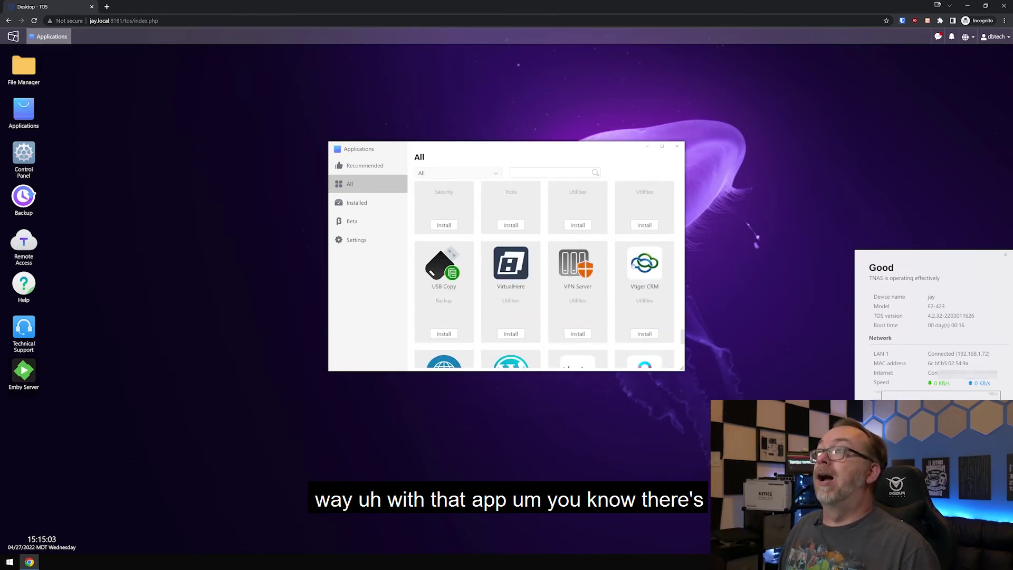
scroll(633, 267, "down", 5)
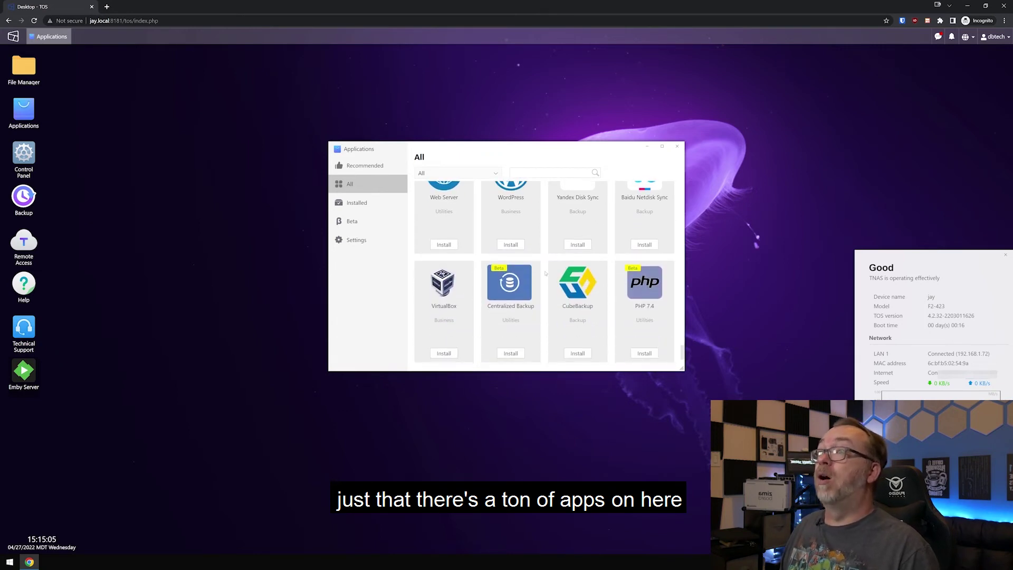
scroll(543, 269, "down", 1)
scroll(630, 341, "down", 2)
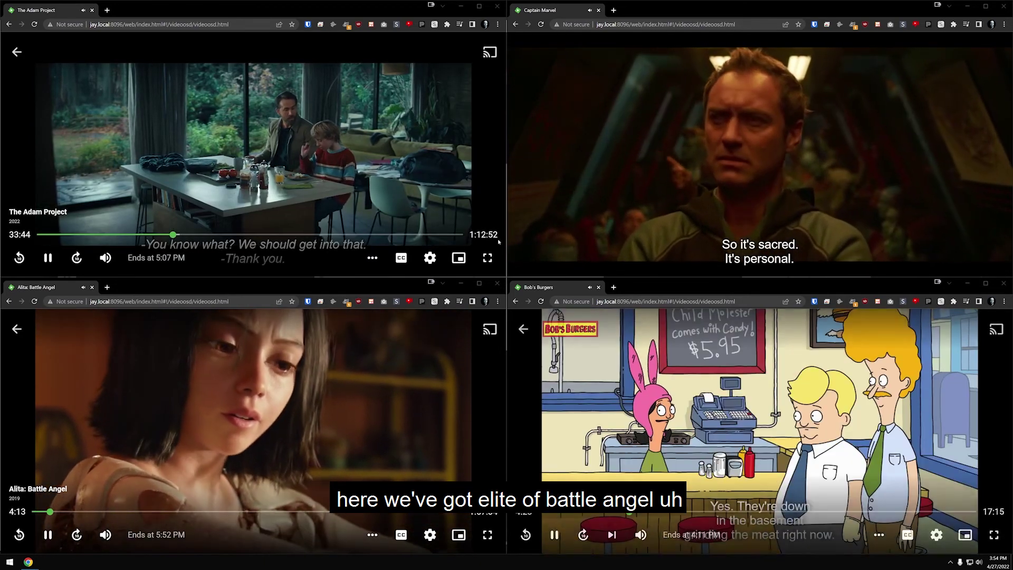
mouse_move(689, 165)
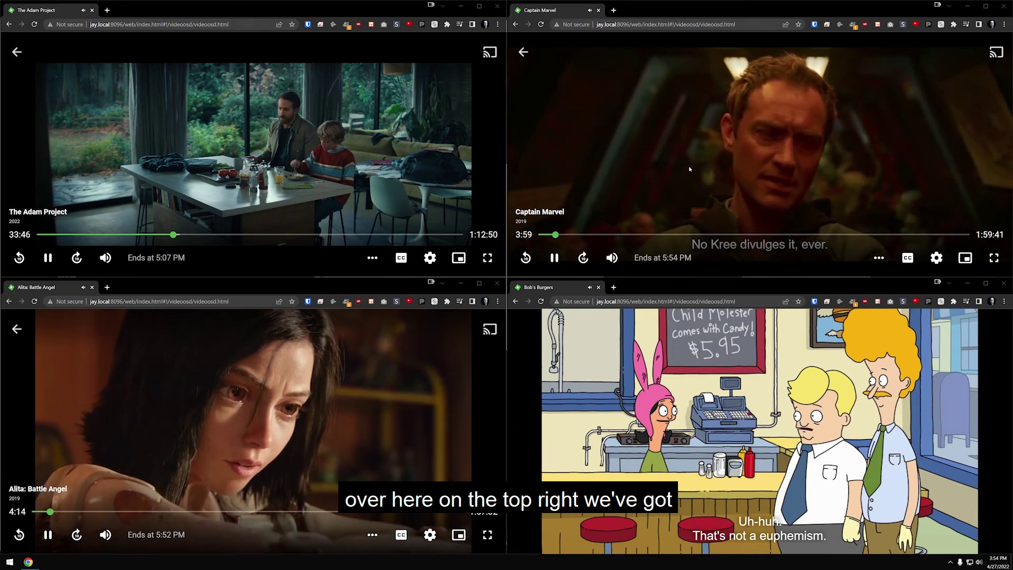
mouse_move(805, 317)
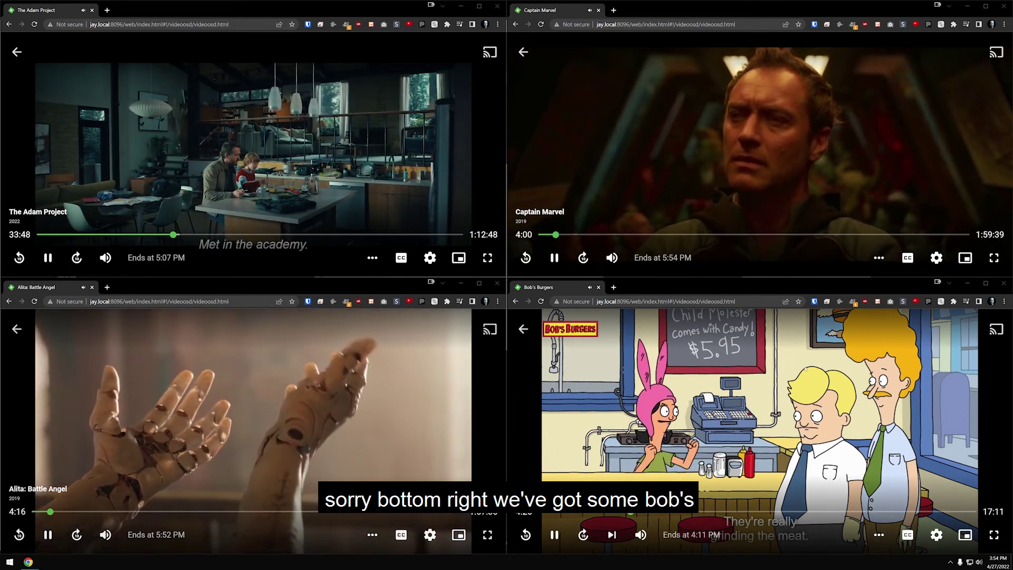